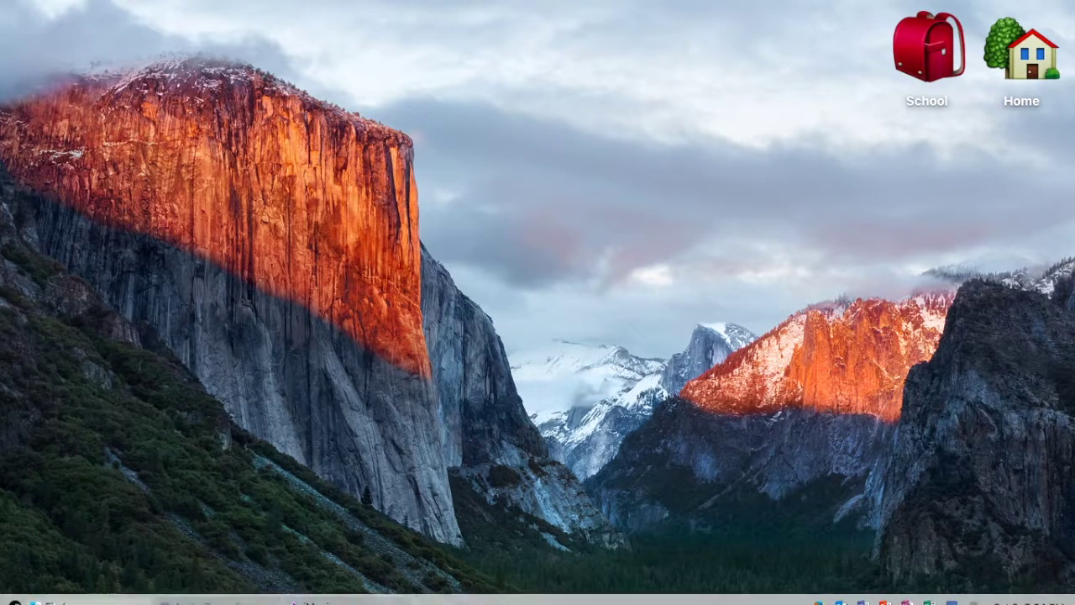
Open a Finder window showing the Applications folder
left_click(55, 592)
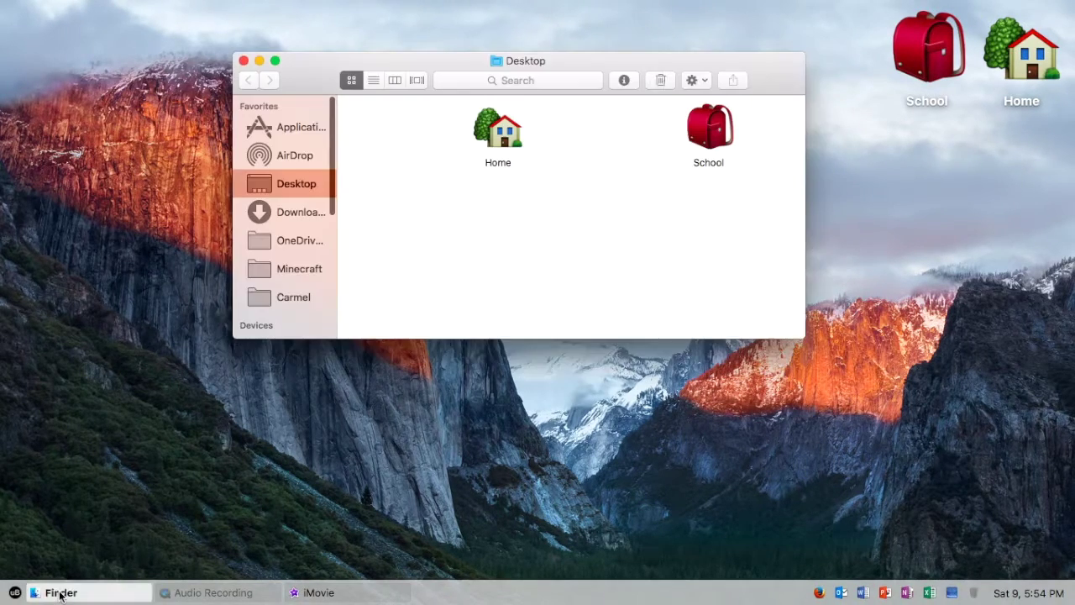
left_click(294, 129)
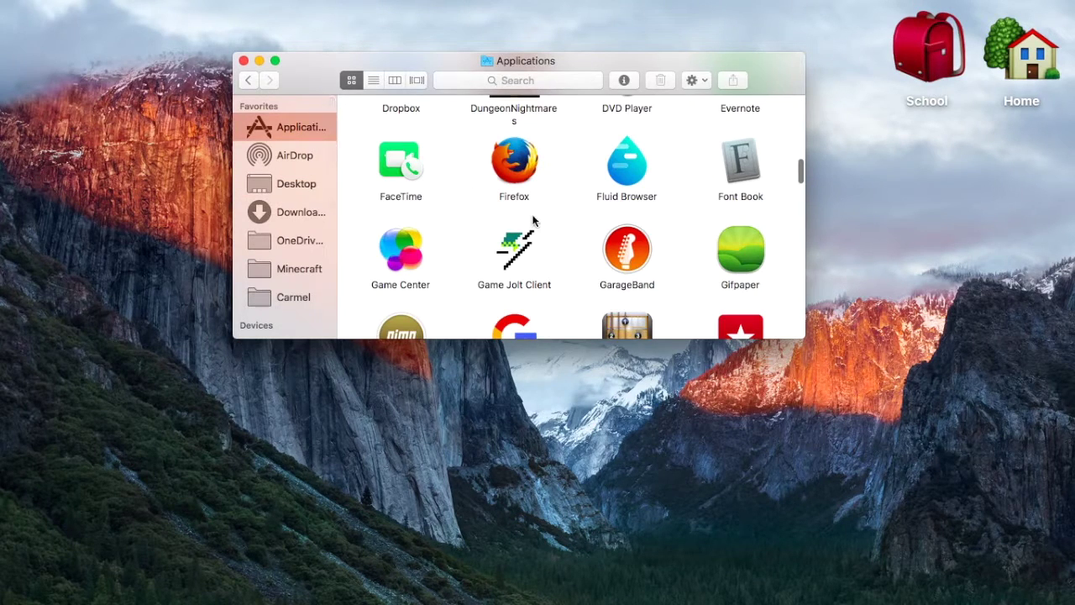
scroll(533, 220, "down", 2)
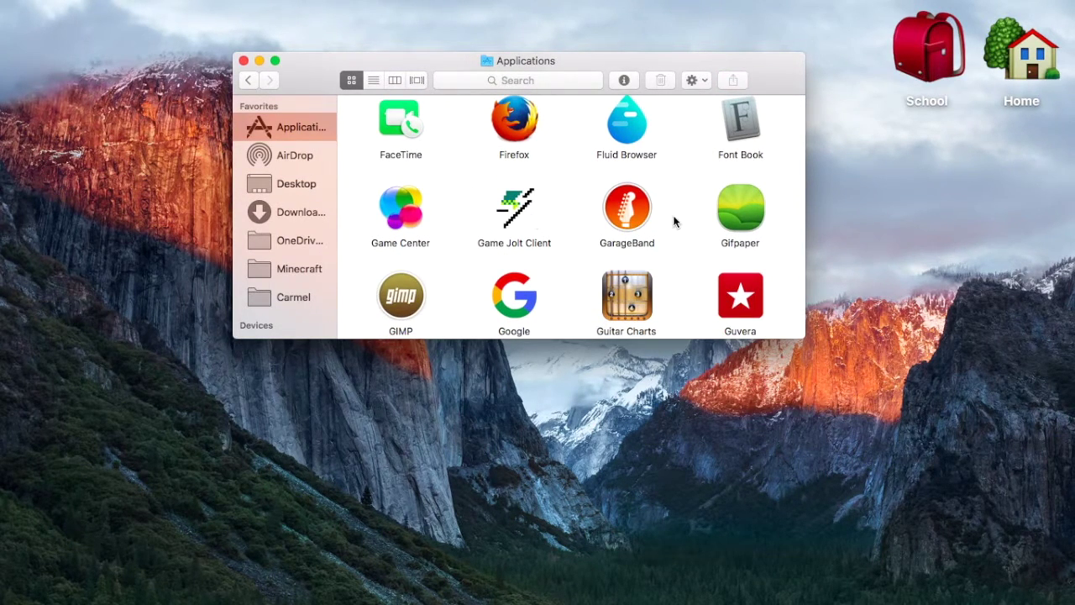
Show Gifpaper's package contents and navigate into Contents/Resources/Scripts
right_click(748, 201)
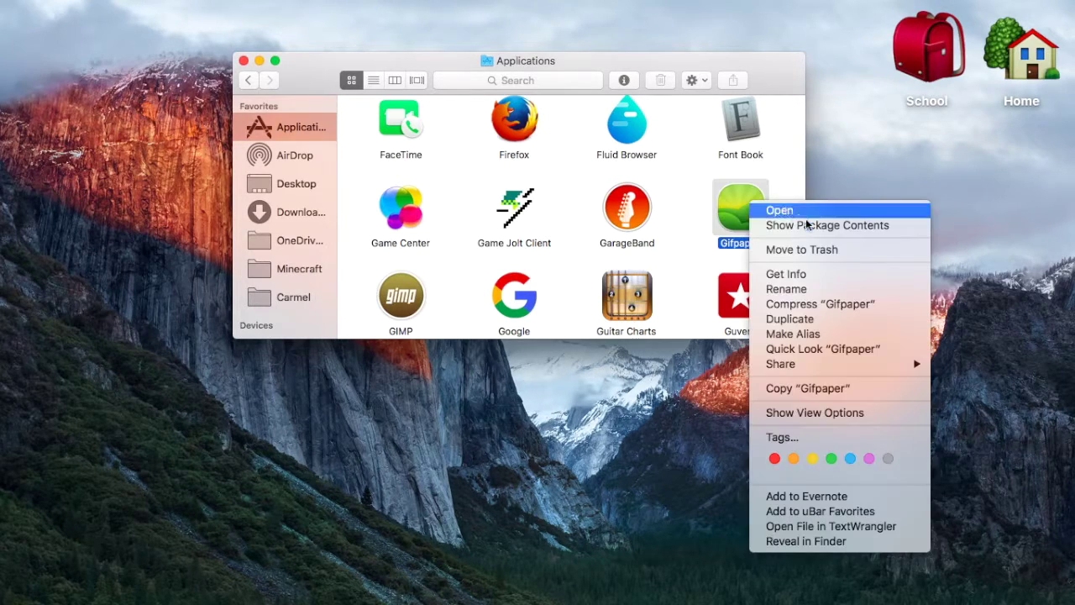
left_click(802, 227)
double_click(399, 132)
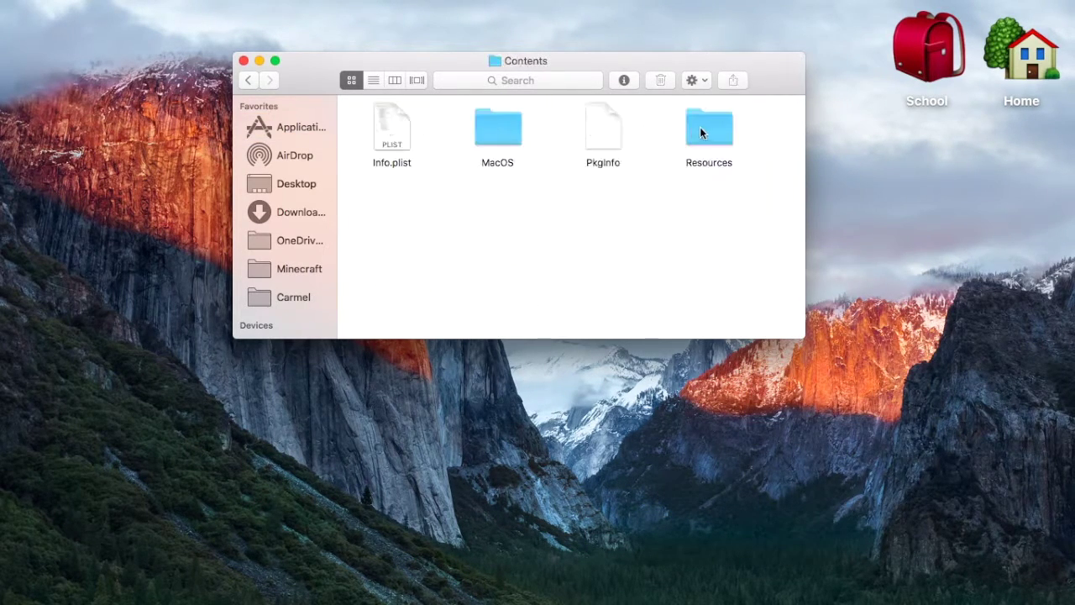
double_click(710, 128)
double_click(384, 231)
Open main.scpt in Script Editor, select its code and scroll through the top of the source
double_click(400, 122)
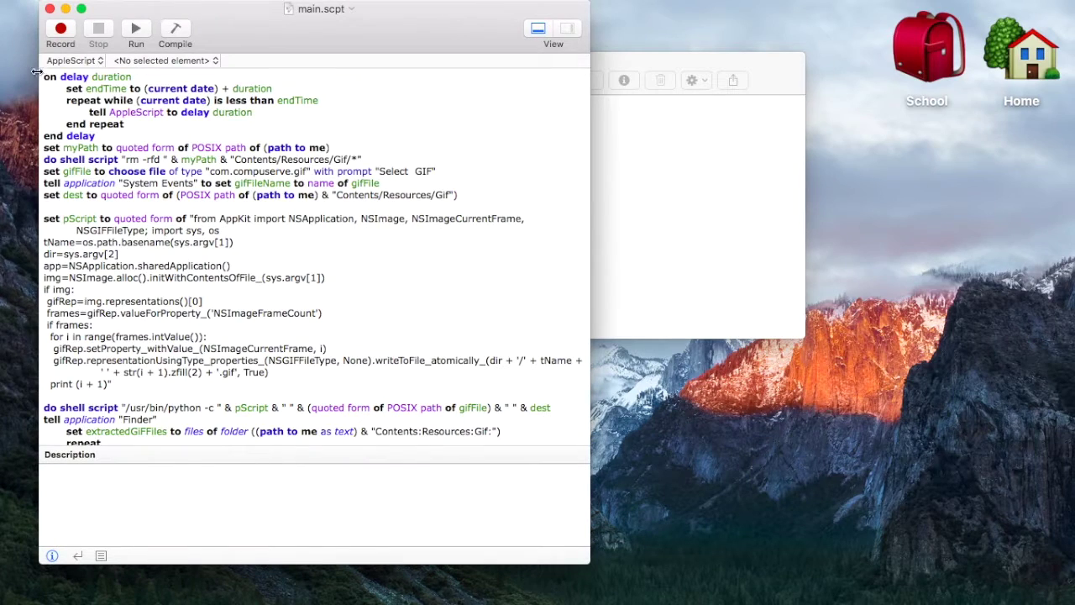
left_click_drag(41, 74, 328, 384)
scroll(328, 385, "up", 5)
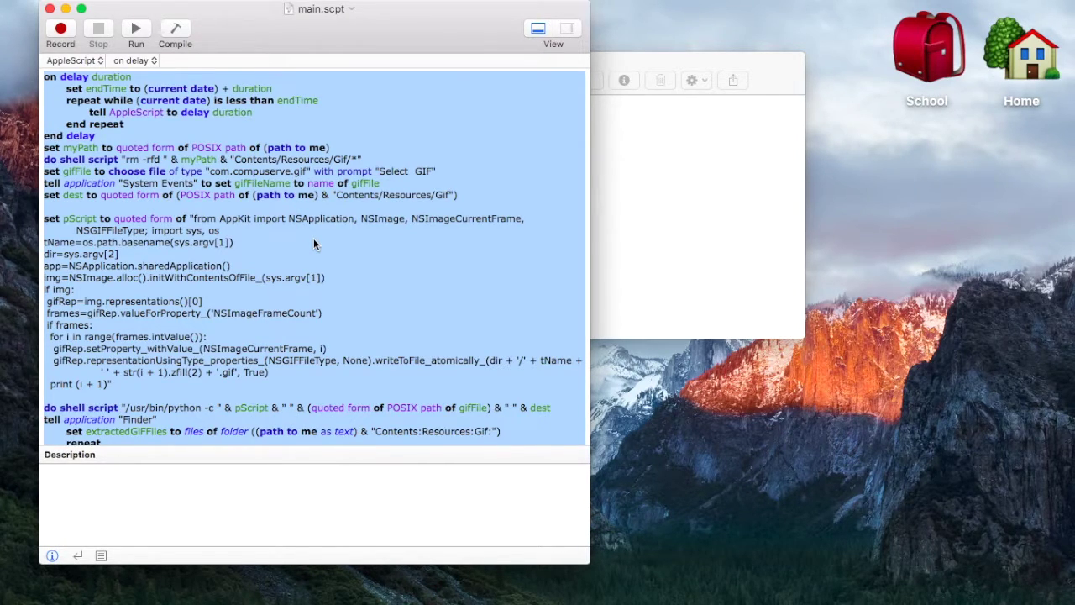
scroll(314, 238, "down", 3)
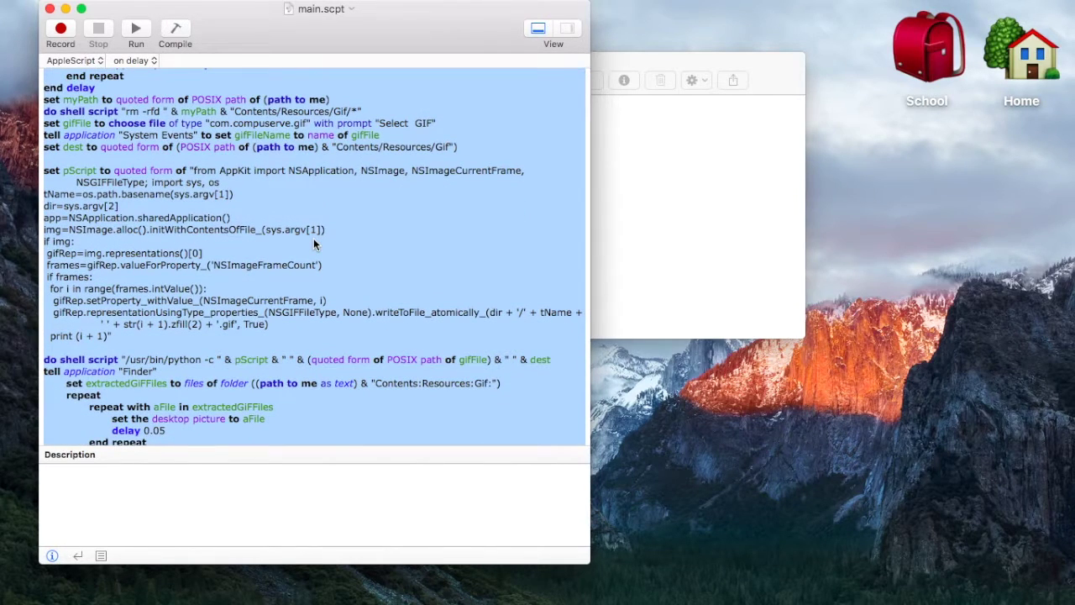
scroll(313, 242, "down", 5)
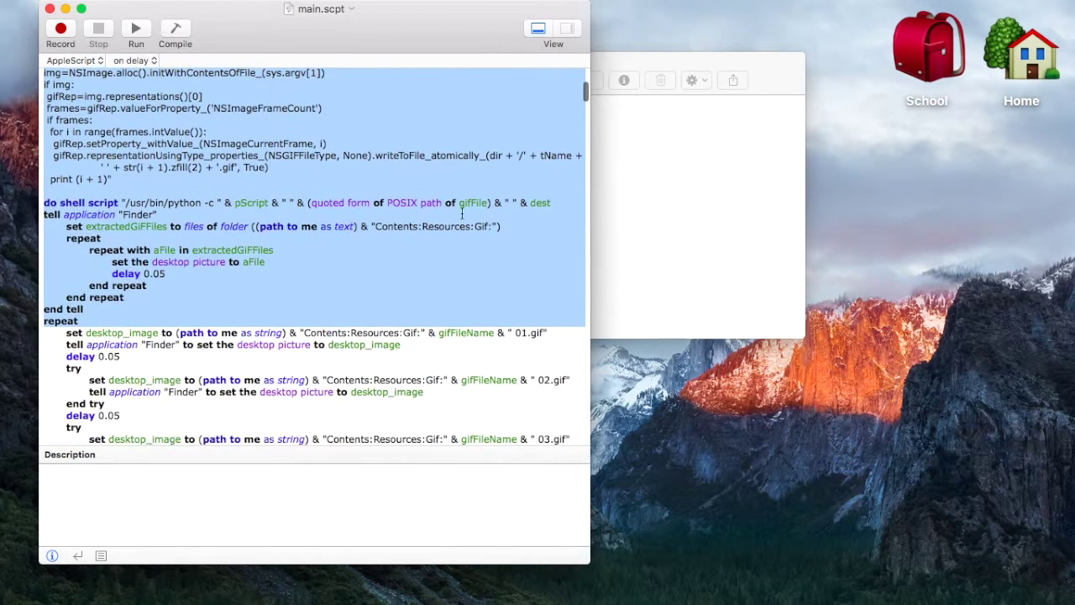
left_click(630, 199)
Go up to Gifpaper's Resources folder and open the Gif folder
key("super+Up")
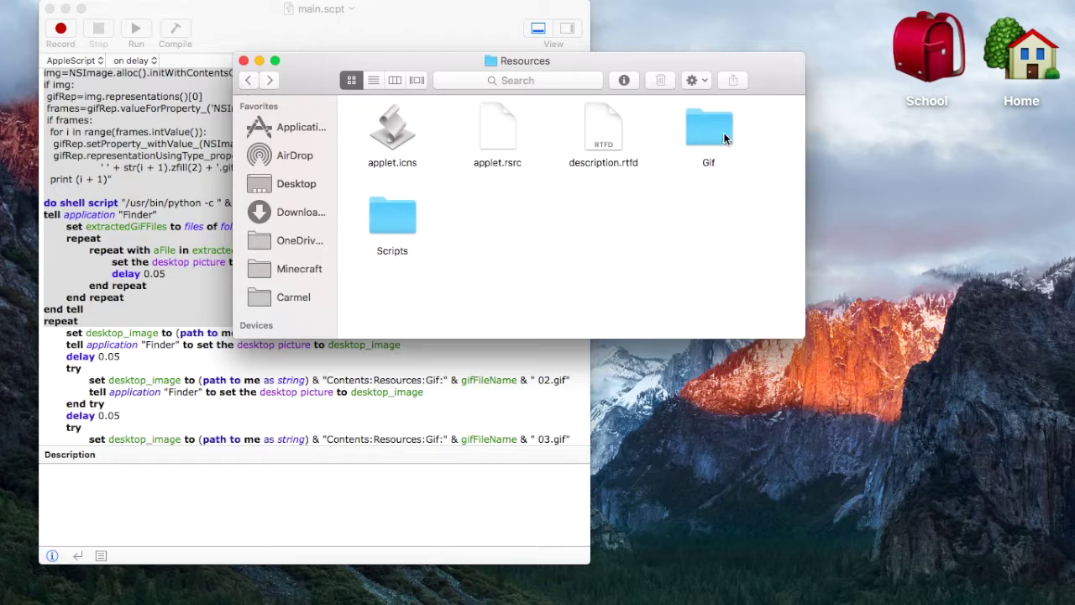
left_click(710, 130)
key("space")
double_click(724, 137)
Preview the frame Waterfalls.gif 20.gif, close it, and return to main.scpt in Script Editor
left_click(724, 136)
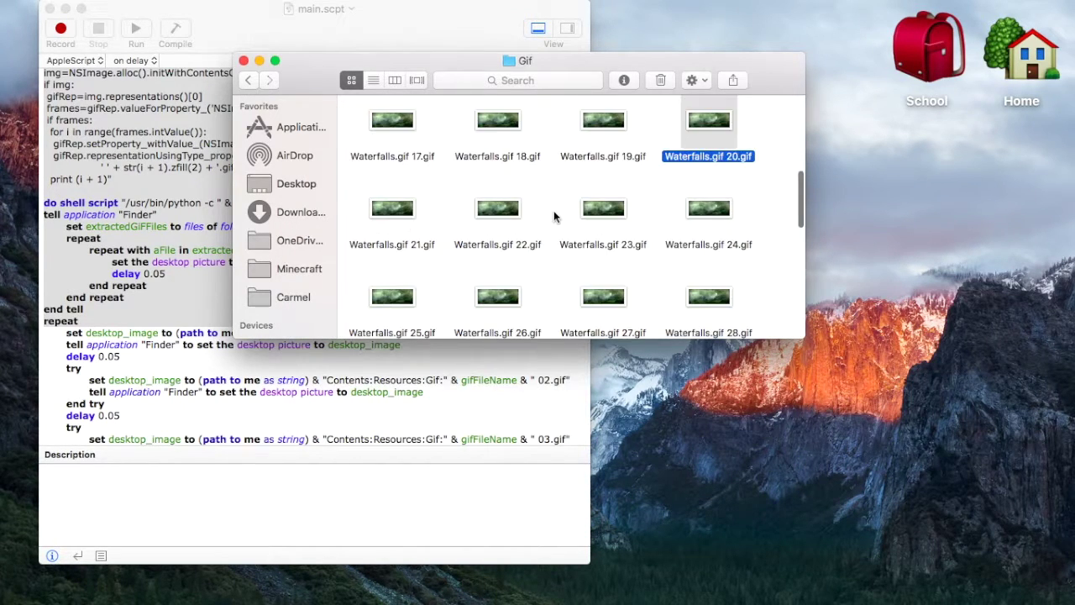
key("super+Down")
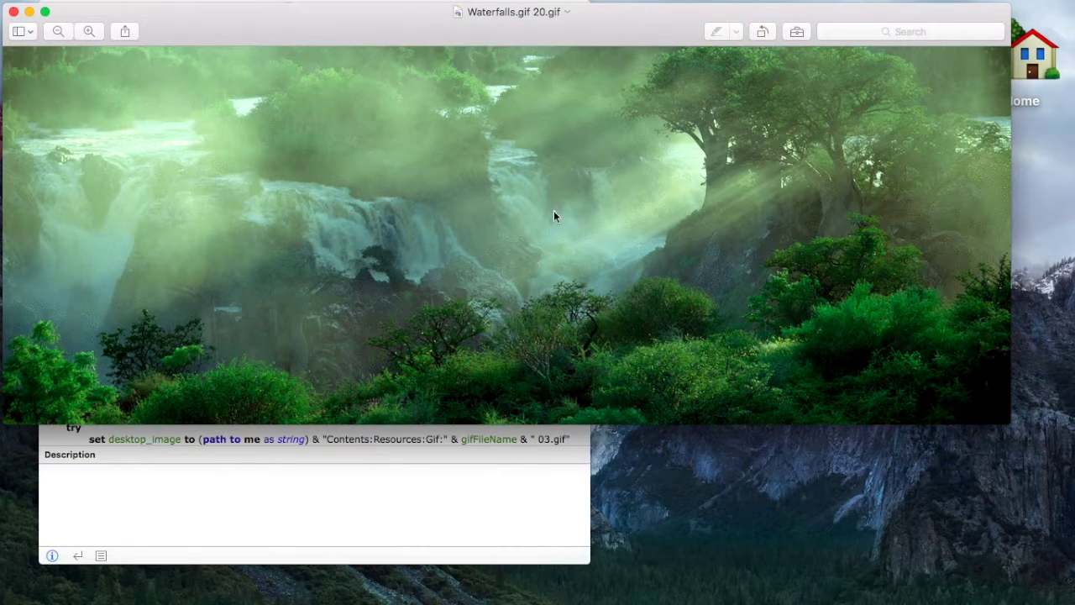
key("super+w")
left_click(154, 259)
scroll(323, 351, "down", 3)
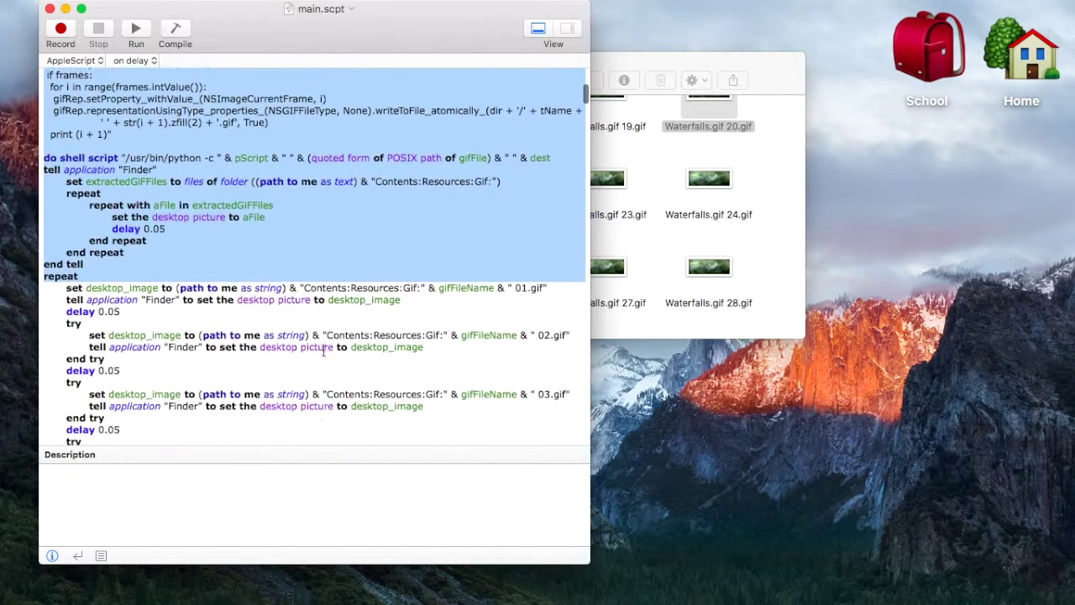
Scroll through main.scpt's desktop picture loop down to the 150.gif frame and back, then hide Script Editor
scroll(324, 351, "down", 2)
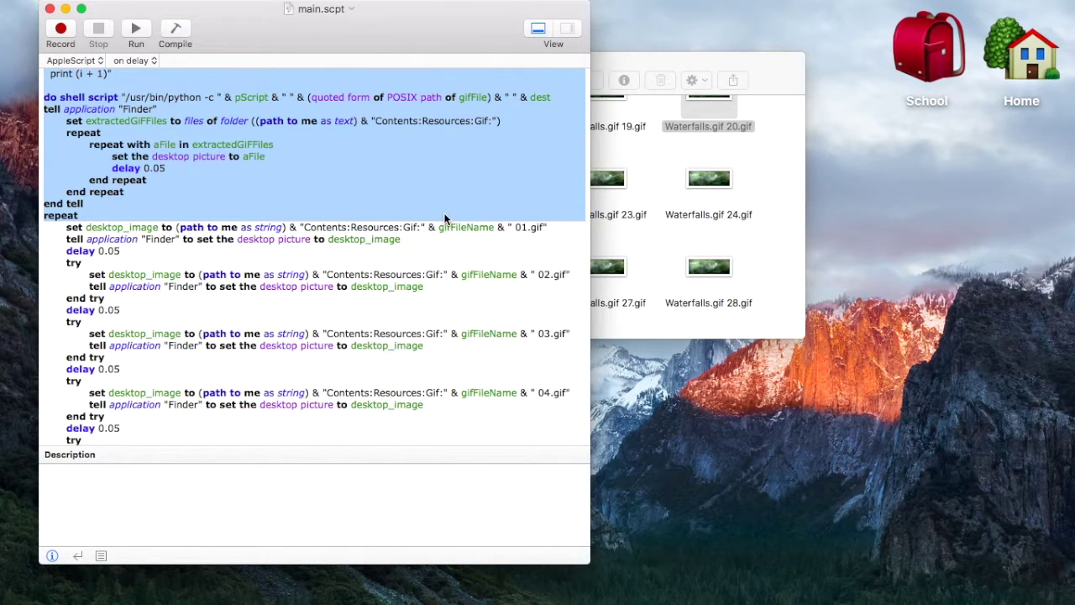
scroll(445, 219, "up", 5)
scroll(225, 195, "down", 5)
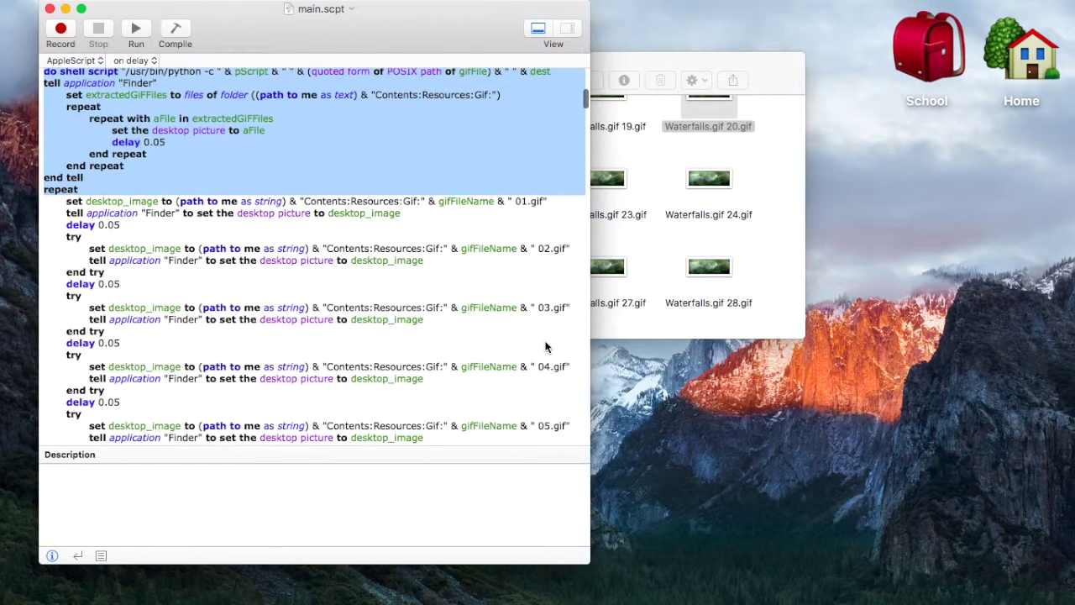
scroll(547, 348, "down", 2)
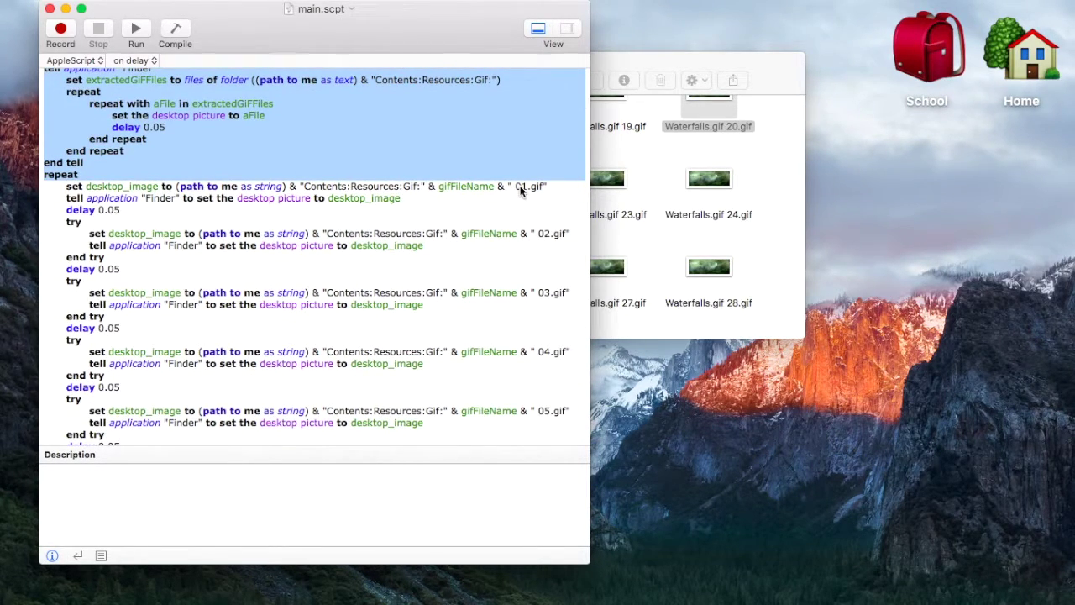
scroll(520, 191, "down", 12)
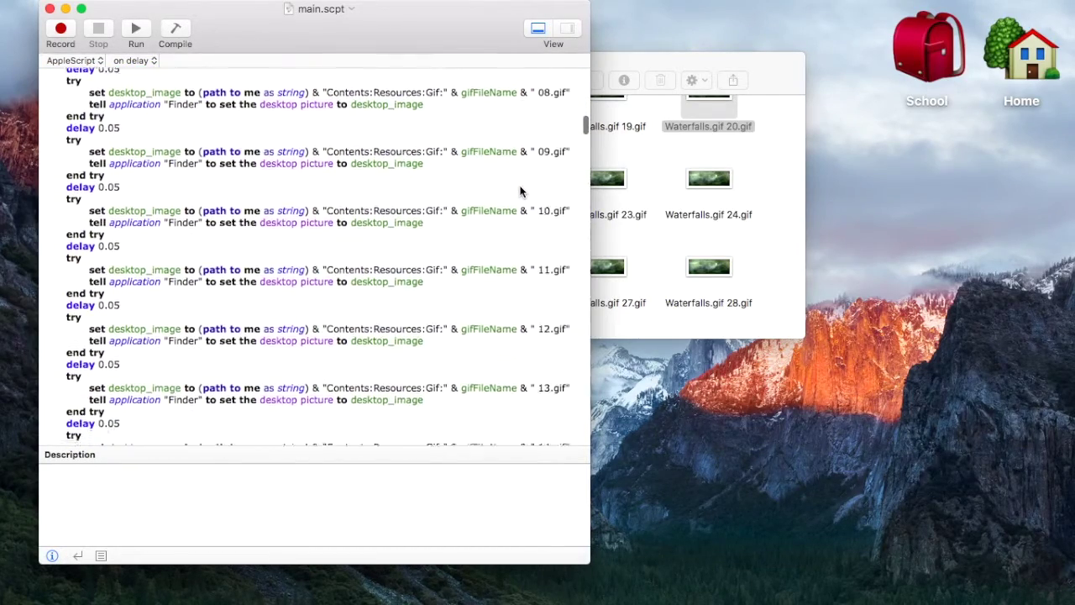
scroll(520, 191, "down", 20)
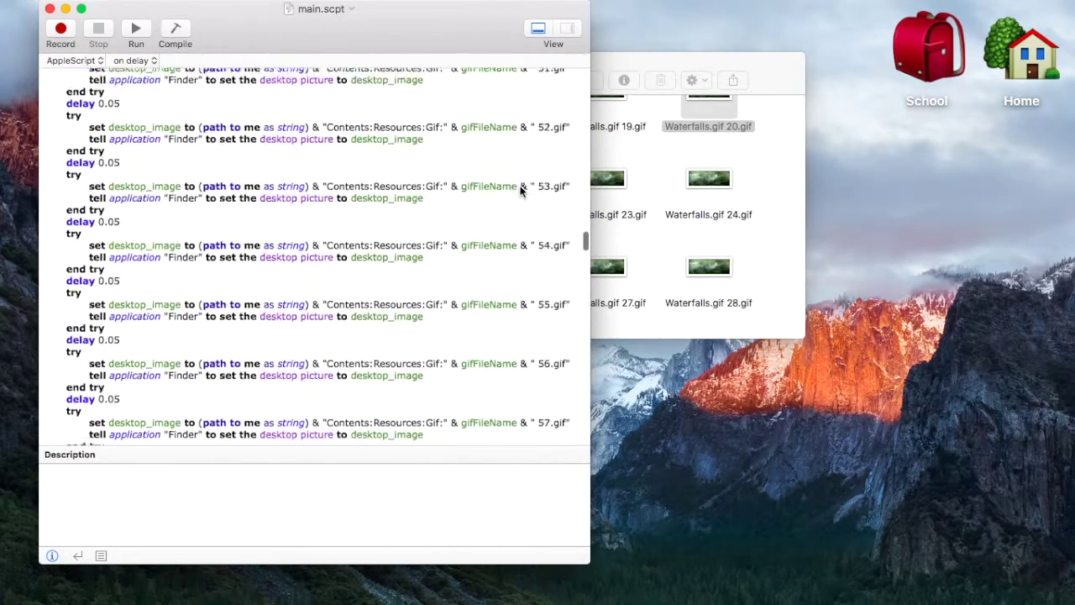
scroll(520, 191, "down", 20)
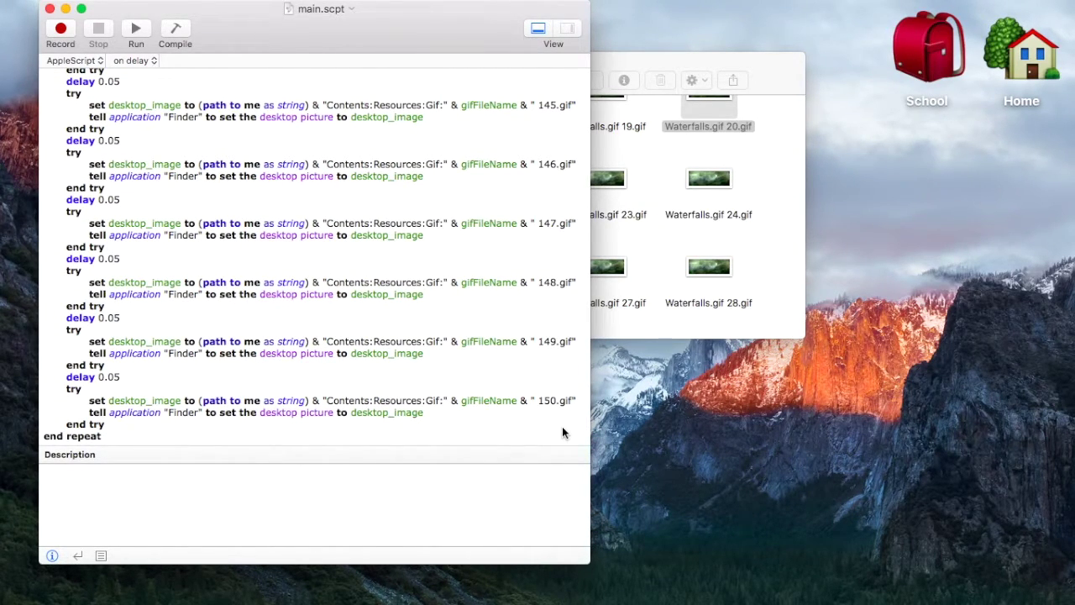
scroll(562, 425, "up", 20)
scroll(561, 426, "up", 20)
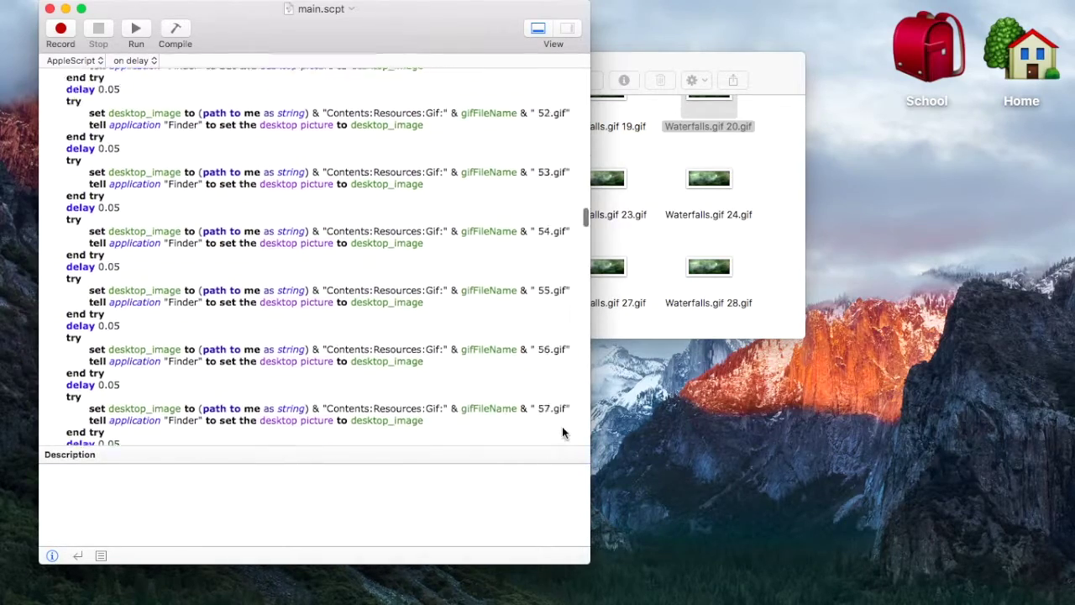
scroll(562, 426, "up", 15)
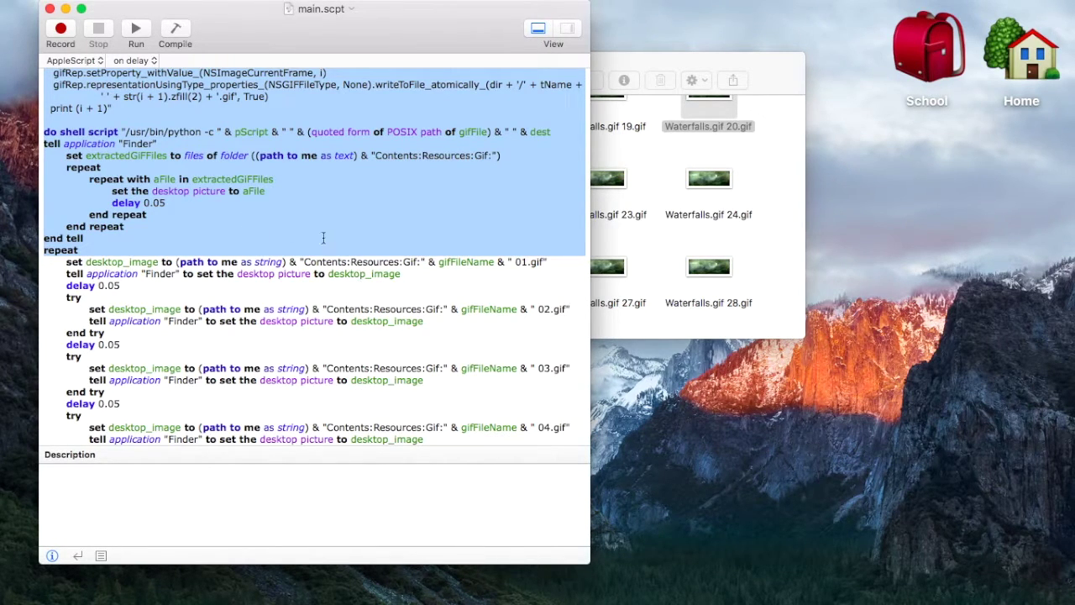
key("super+h")
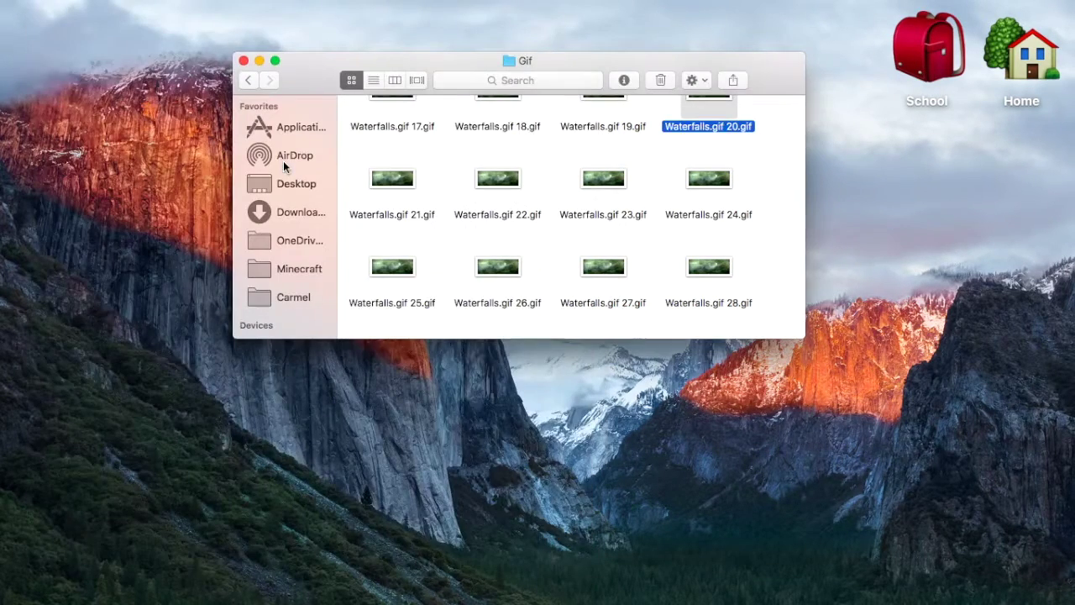
Navigate back out of the package to Applications and launch Gifpaper
left_click(249, 80)
left_click(249, 80)
left_click(250, 80)
left_click(250, 80)
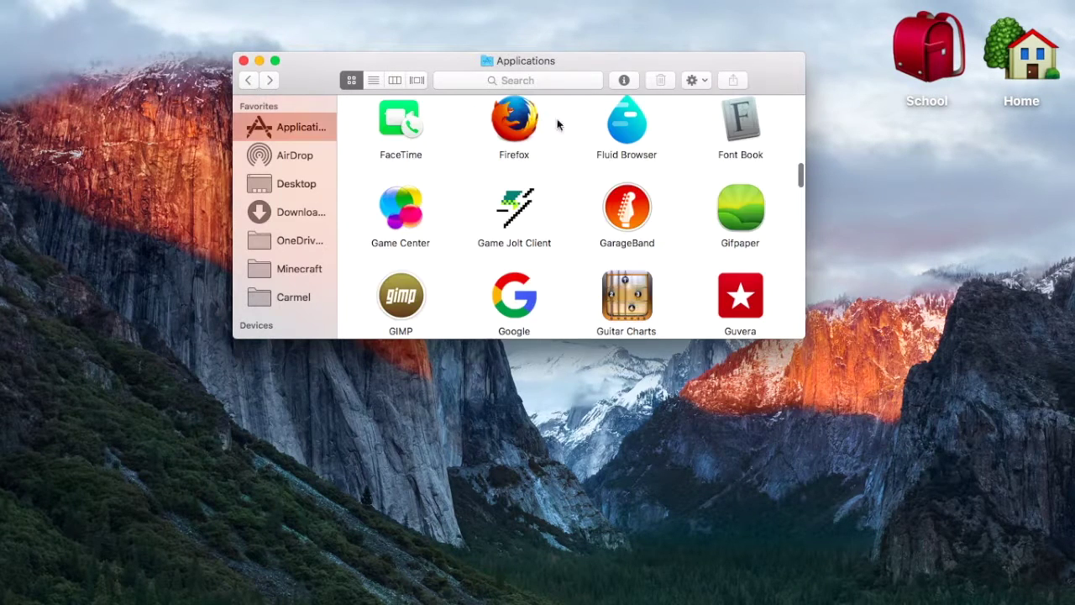
double_click(741, 214)
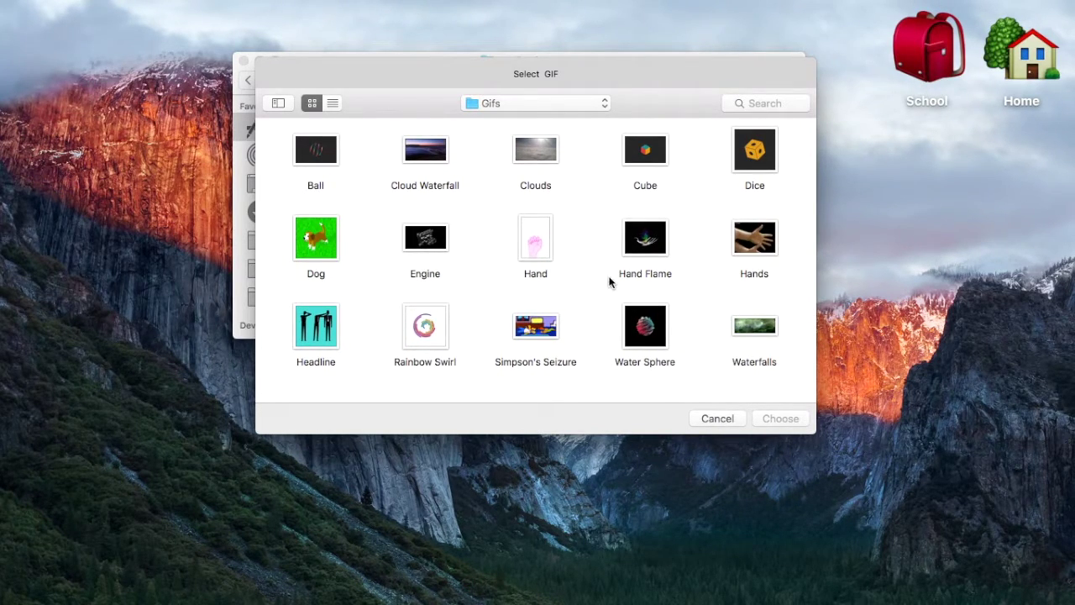
Choose the Engine GIF as the animated wallpaper and close the Finder window
left_click(429, 243)
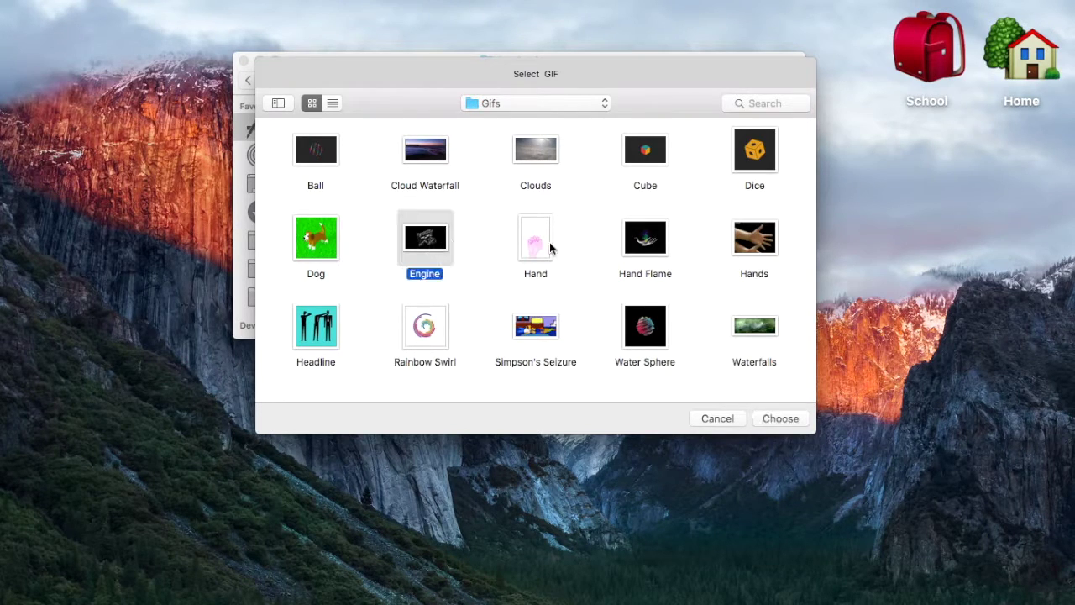
left_click(783, 419)
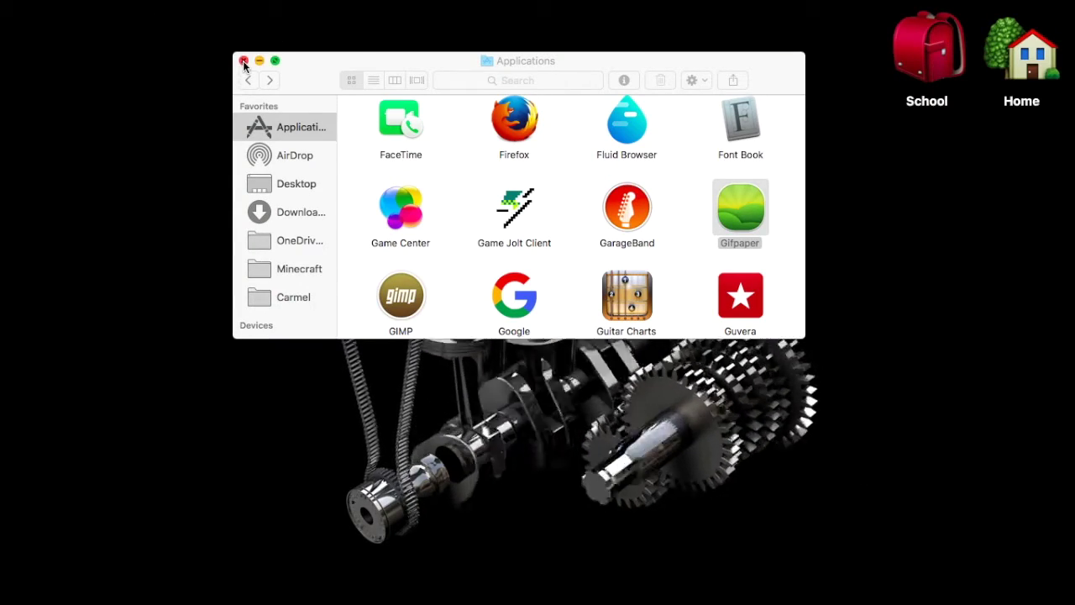
left_click(243, 61)
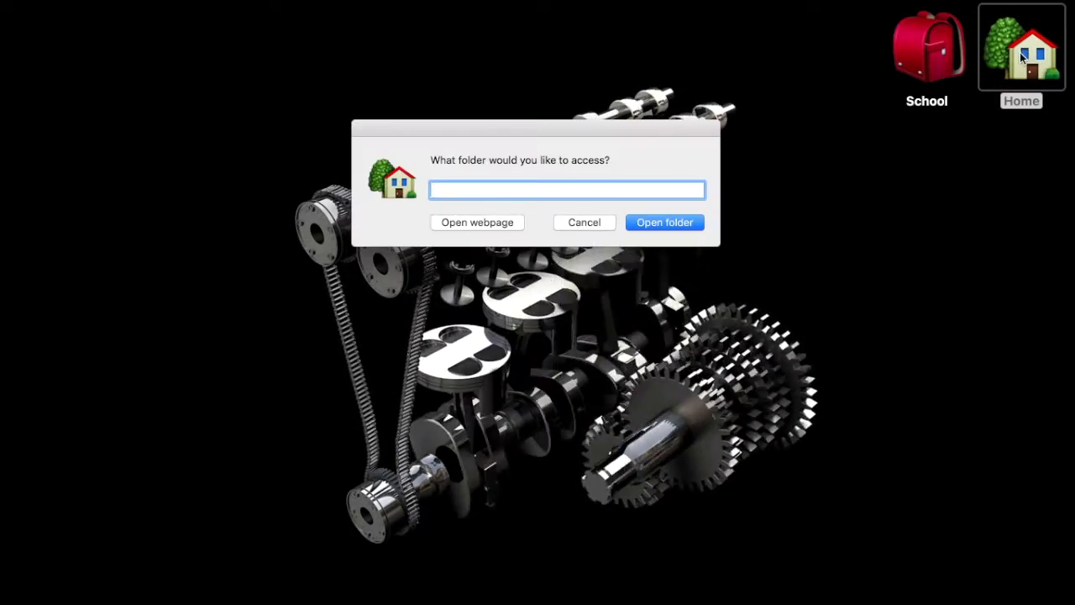
Open Force Quit Applications, select Gifpaper, then cancel and dismiss the list
type("g")
key("super+alt+Escape")
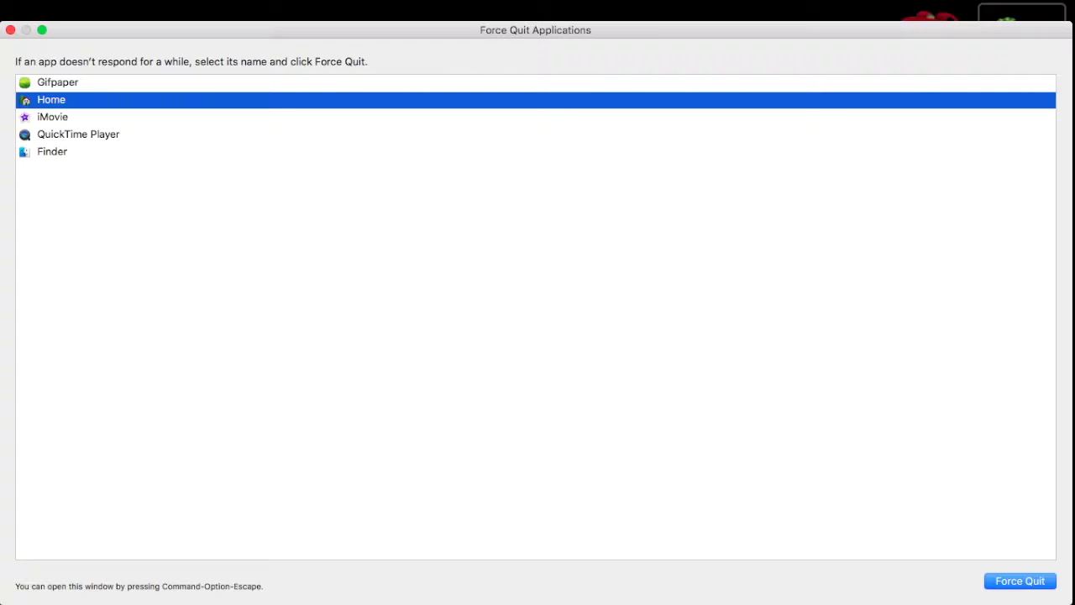
key("Up")
key("Return")
key("Return")
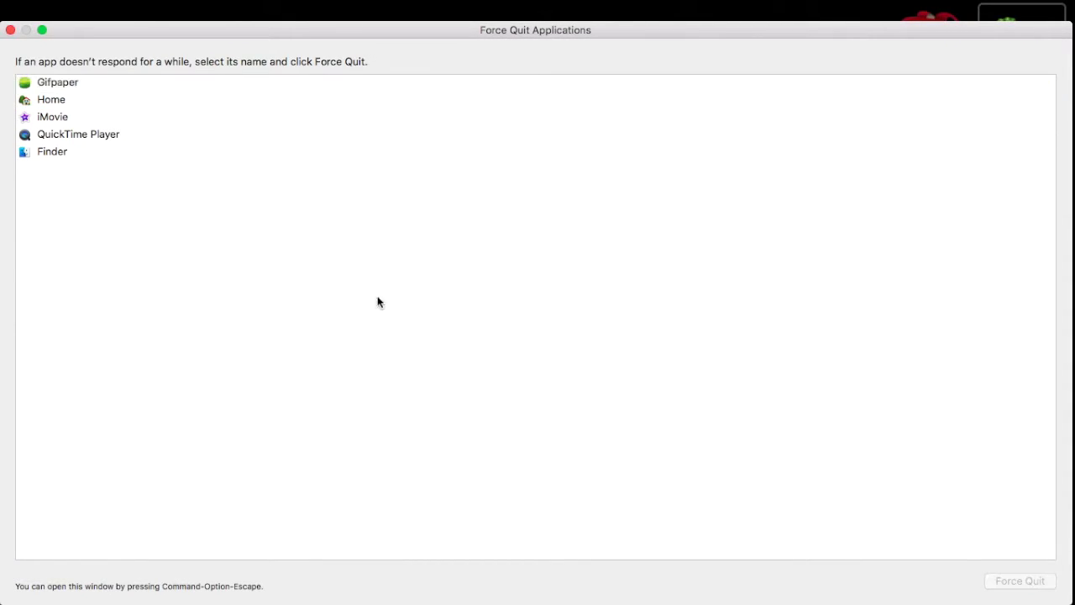
key("Escape")
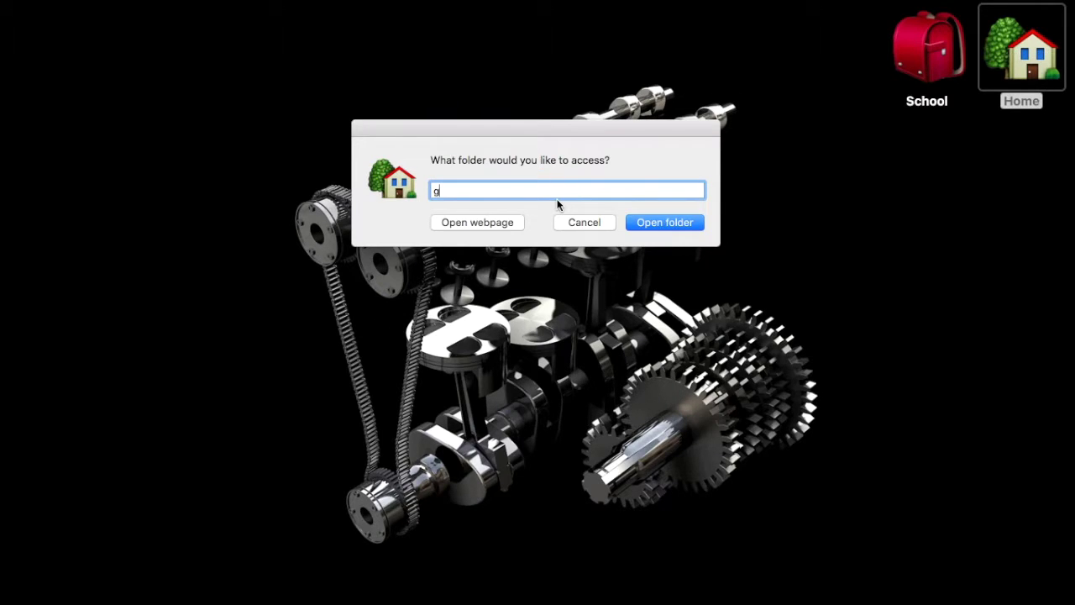
Enter 'gifs' in the Home folder prompt to open the Gifs folder
type("ifs")
key("Return")
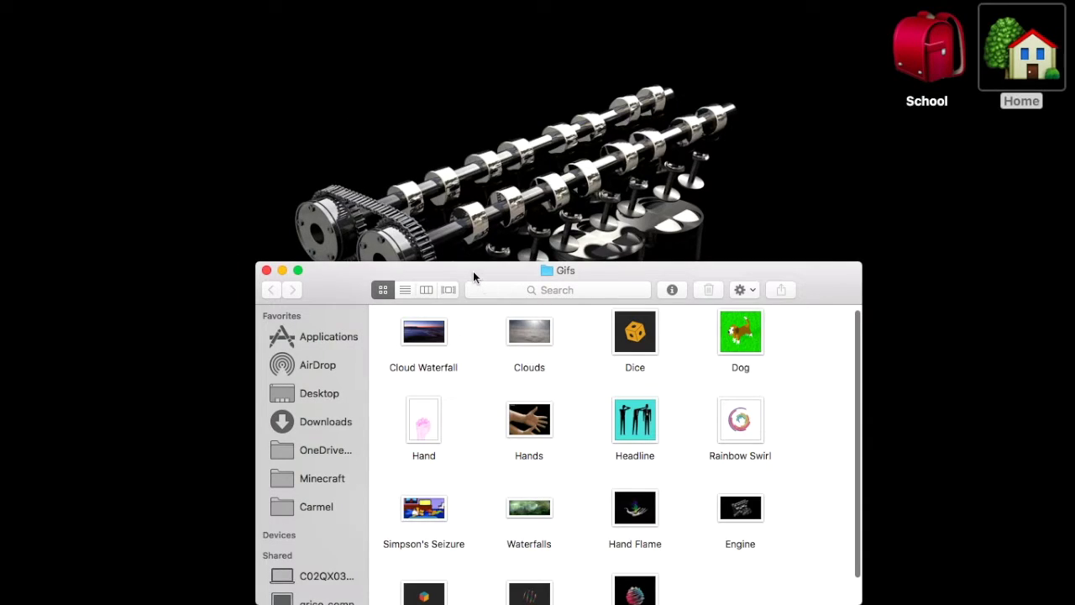
left_click_drag(473, 270, 475, 149)
Open the Engine gif in Preview and browse through all its frames
scroll(602, 283, "down", 3)
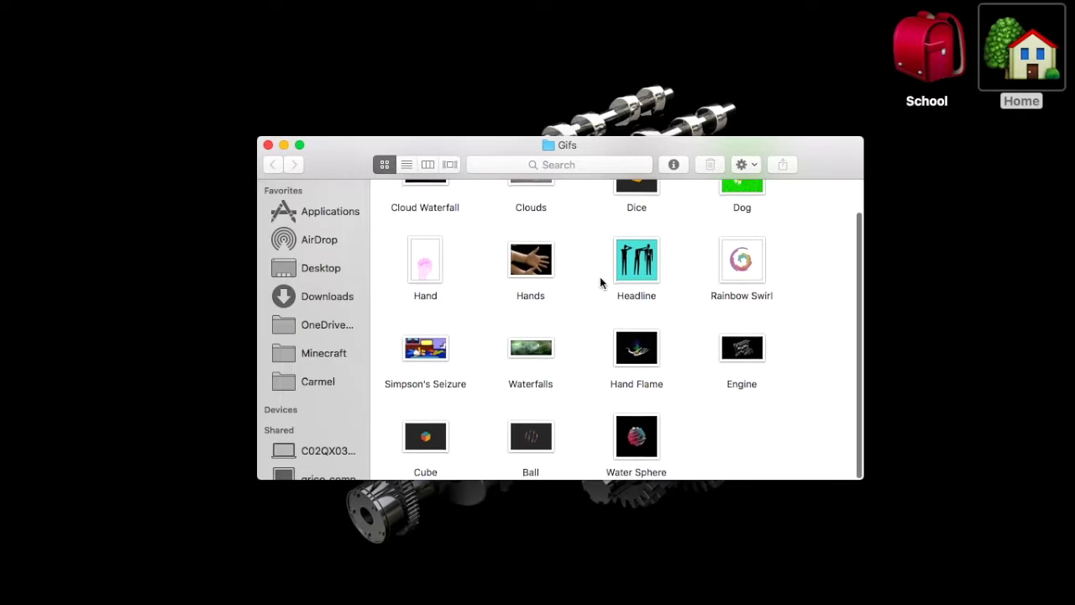
double_click(740, 354)
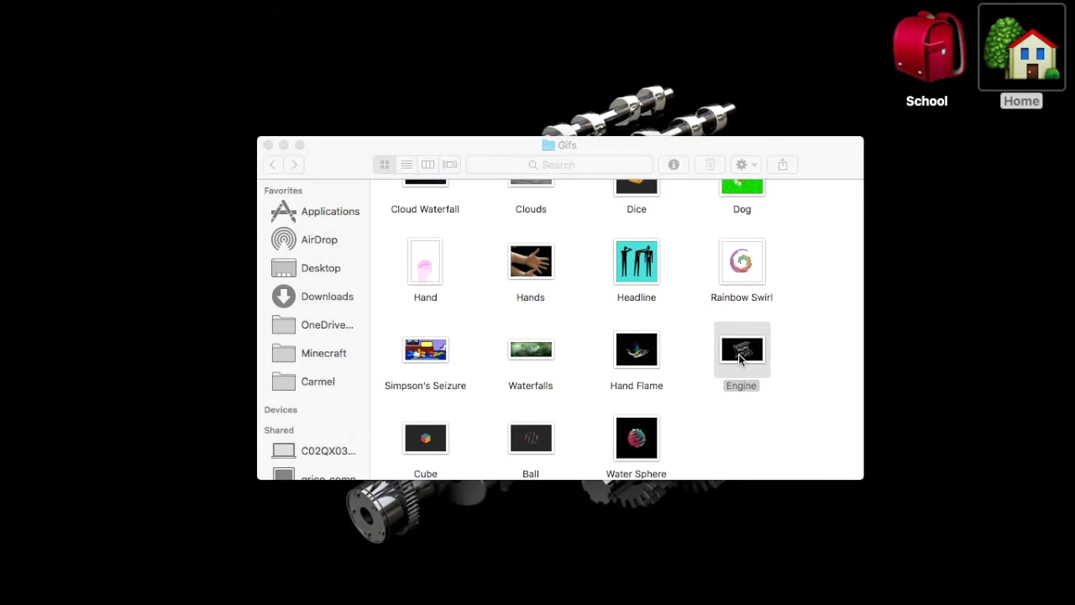
scroll(66, 198, "down", 5)
scroll(66, 198, "down", 20)
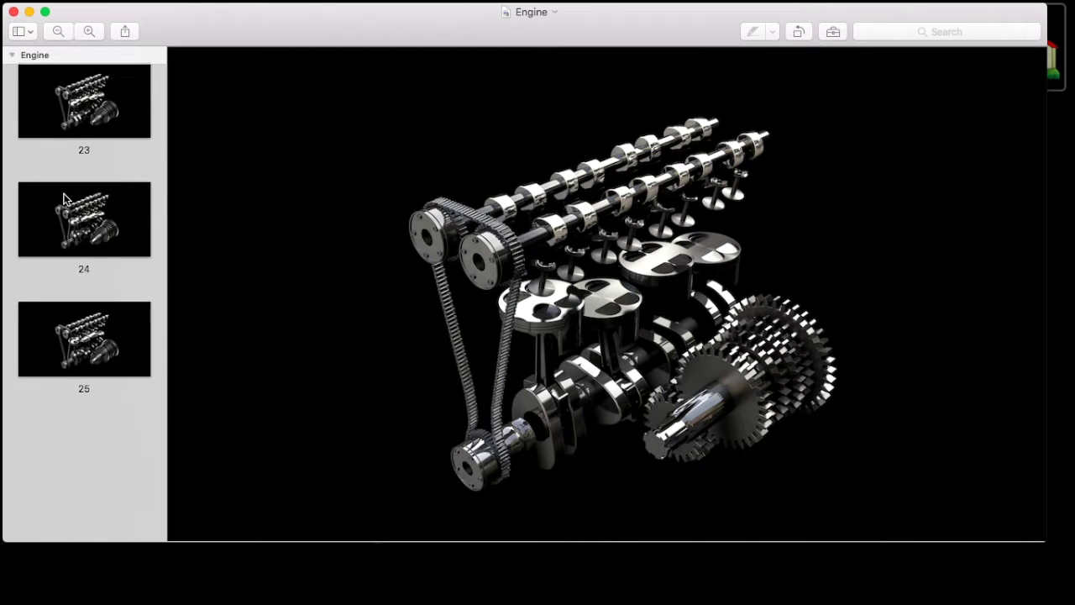
key("super+a")
scroll(101, 164, "up", 20)
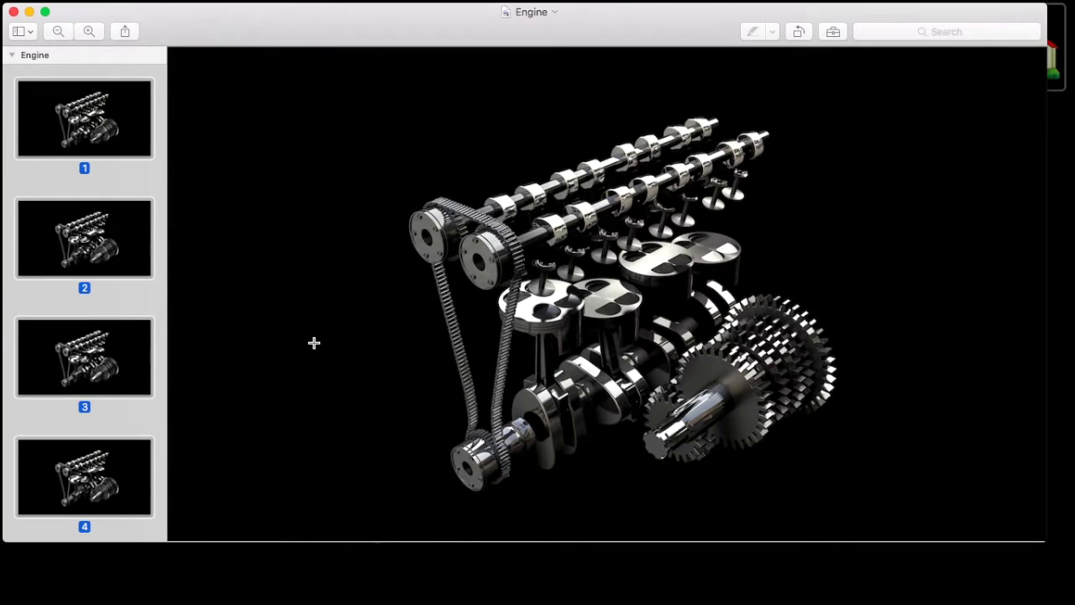
Close the Engine preview and the Gifs folder window, then open a new Finder window
key("super+w")
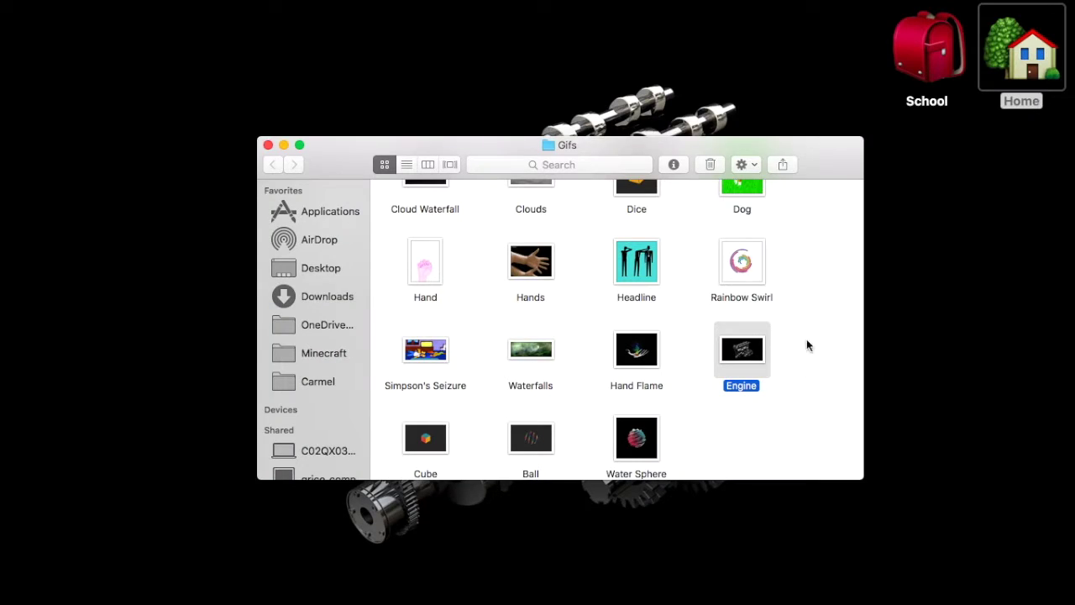
left_click(268, 145)
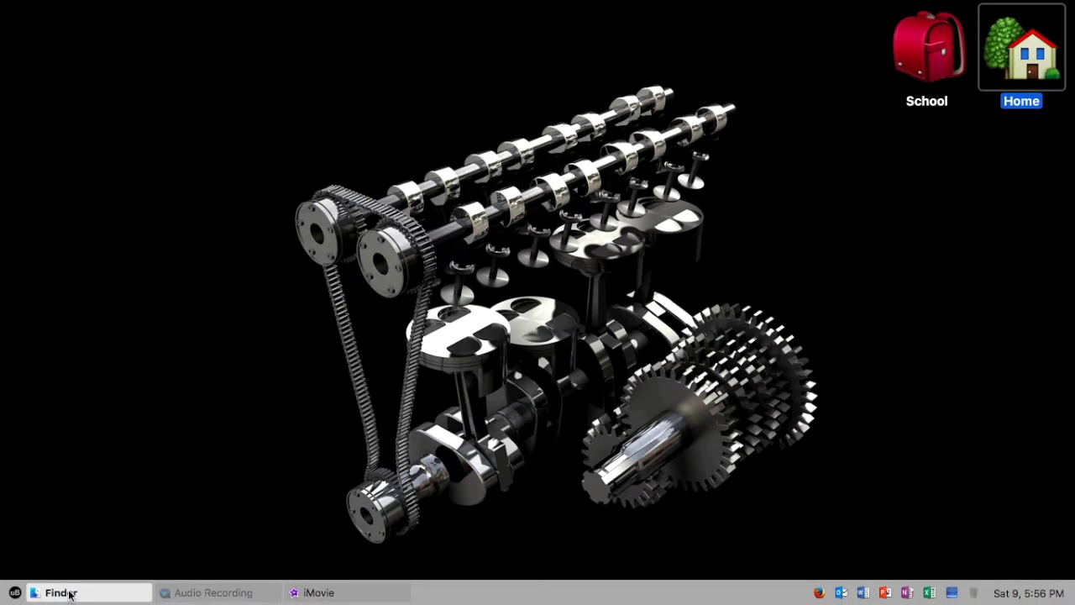
left_click(69, 595)
Go to Applications and show the Gifpaper app's package contents
left_click(293, 129)
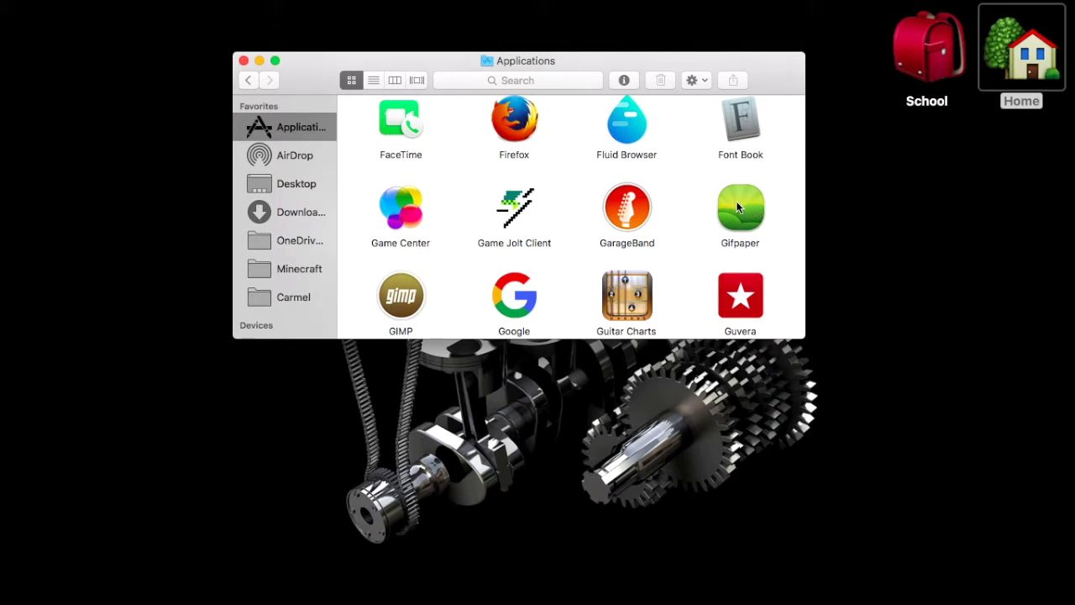
right_click(735, 201)
left_click(802, 224)
left_click(391, 139)
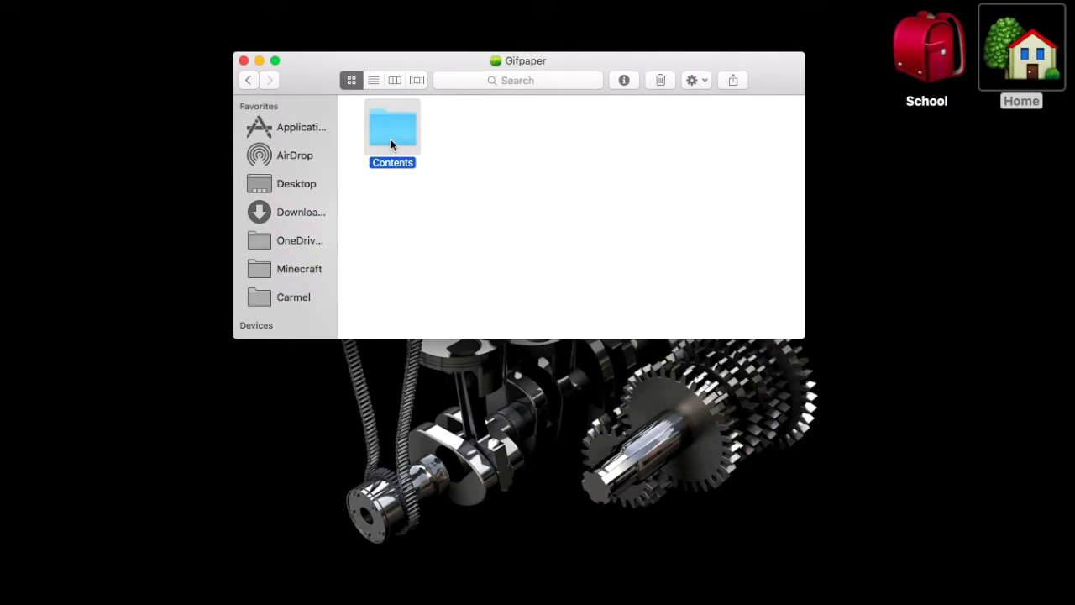
Open Contents > Resources > Scripts and open main.scpt in Script Editor
double_click(390, 139)
double_click(700, 135)
double_click(391, 220)
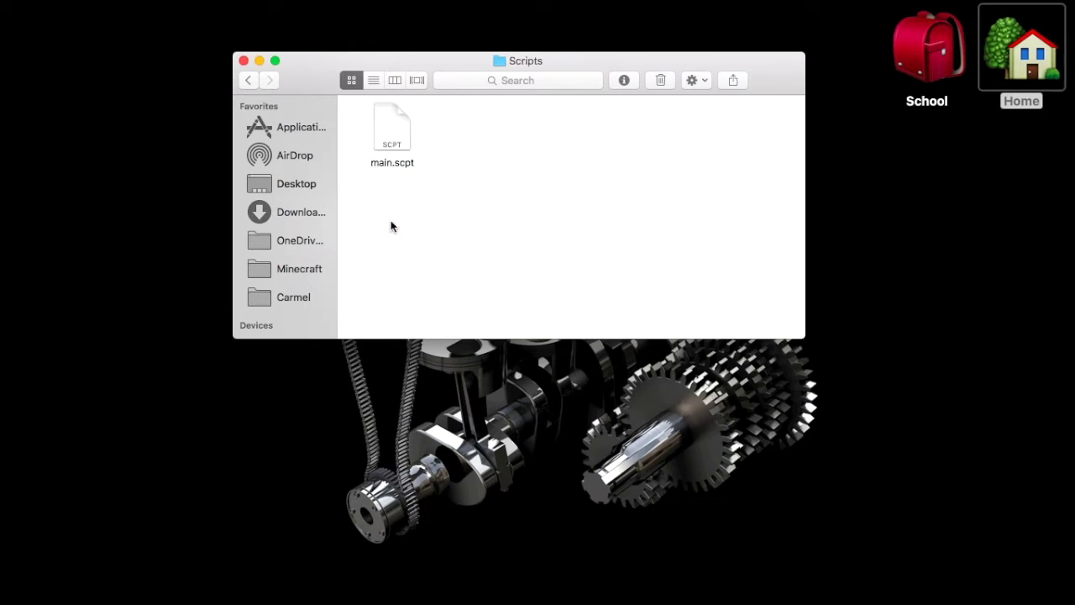
double_click(391, 128)
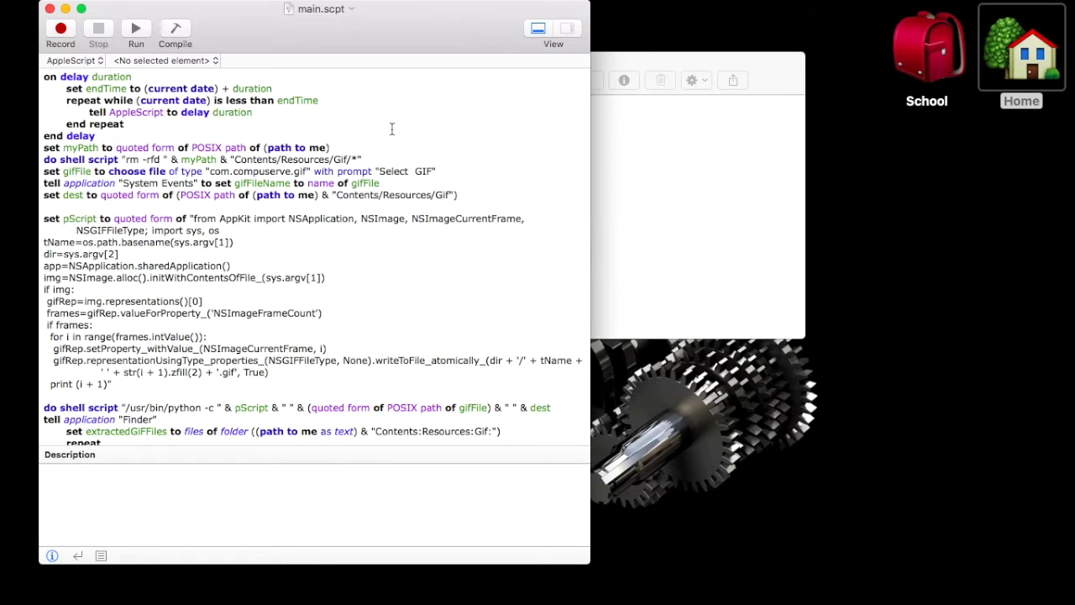
left_click_drag(45, 76, 176, 242)
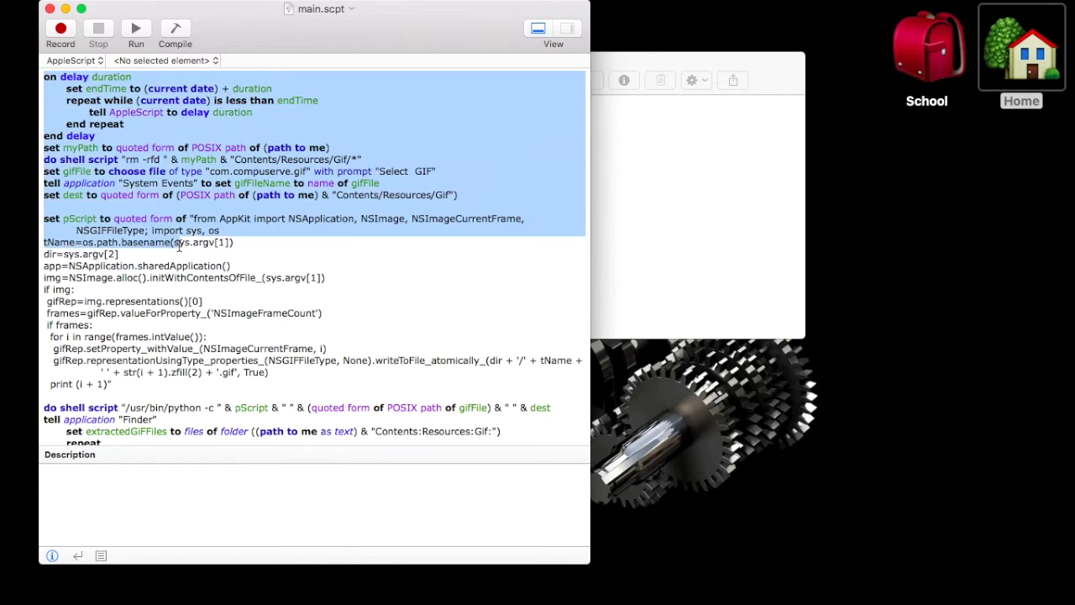
left_click(178, 245)
left_click_drag(47, 150, 335, 172)
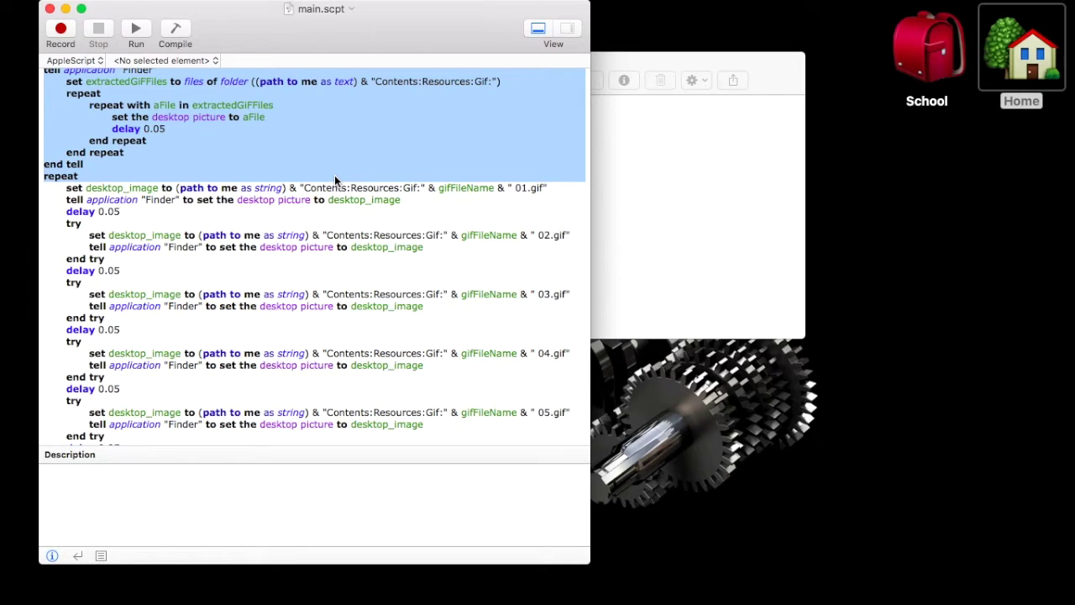
scroll(334, 175, "up", 10)
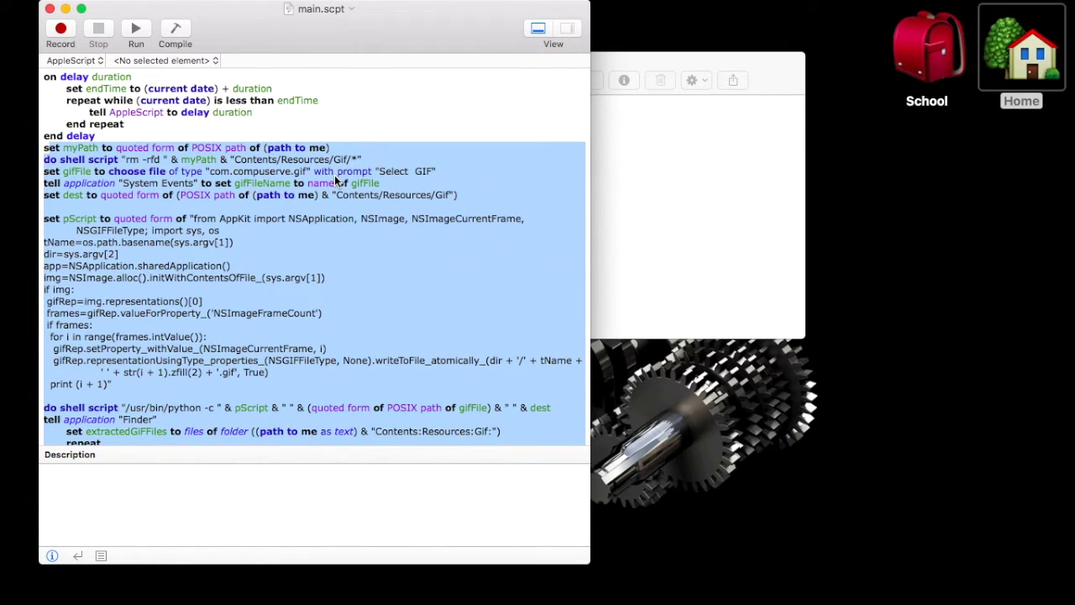
scroll(335, 175, "down", 5)
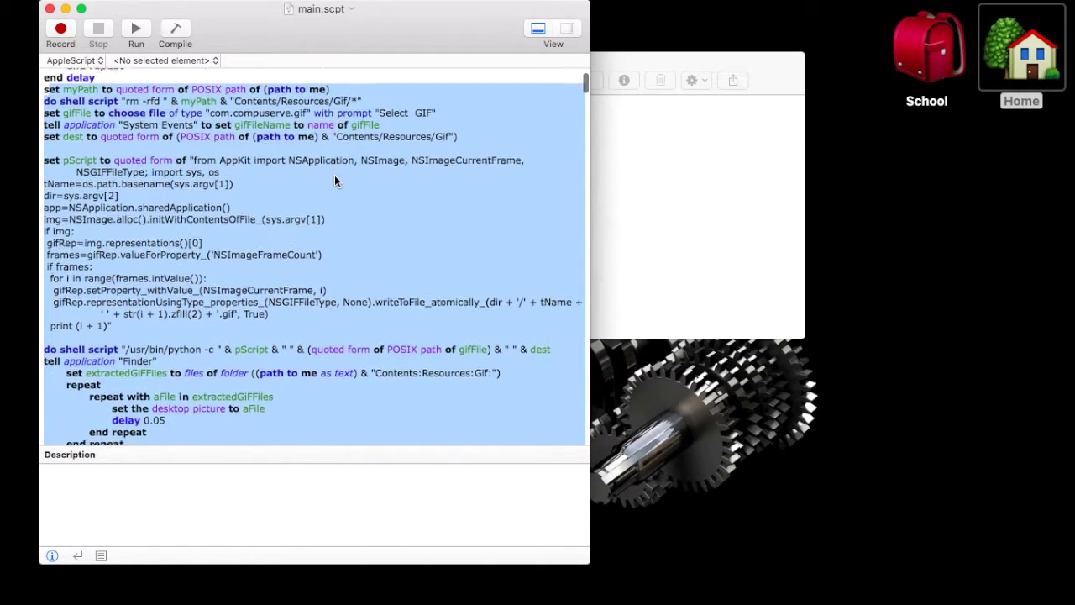
scroll(334, 181, "down", 7)
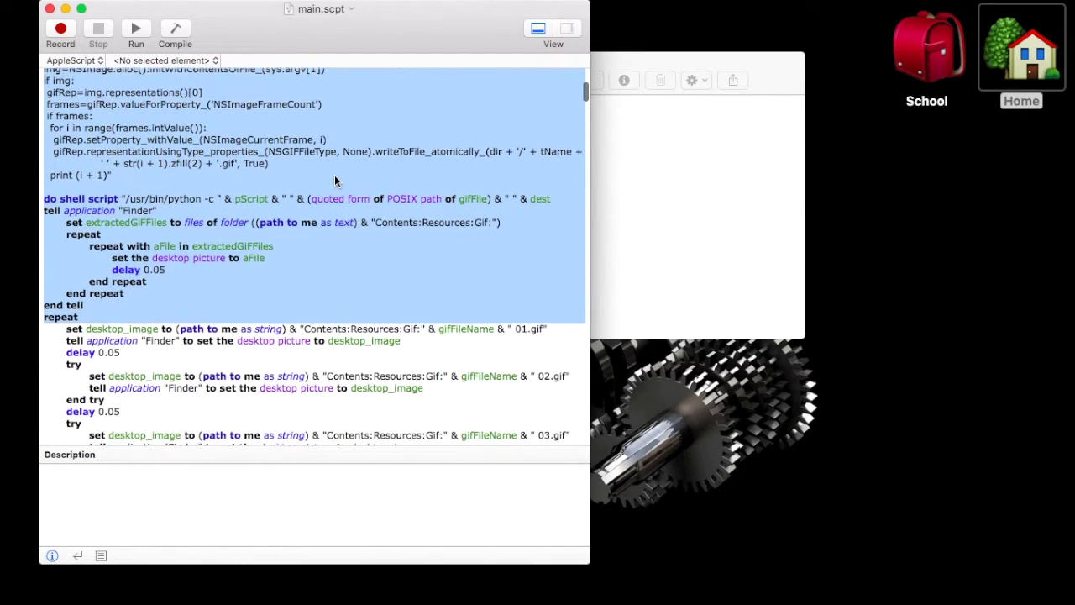
scroll(335, 178, "up", 2)
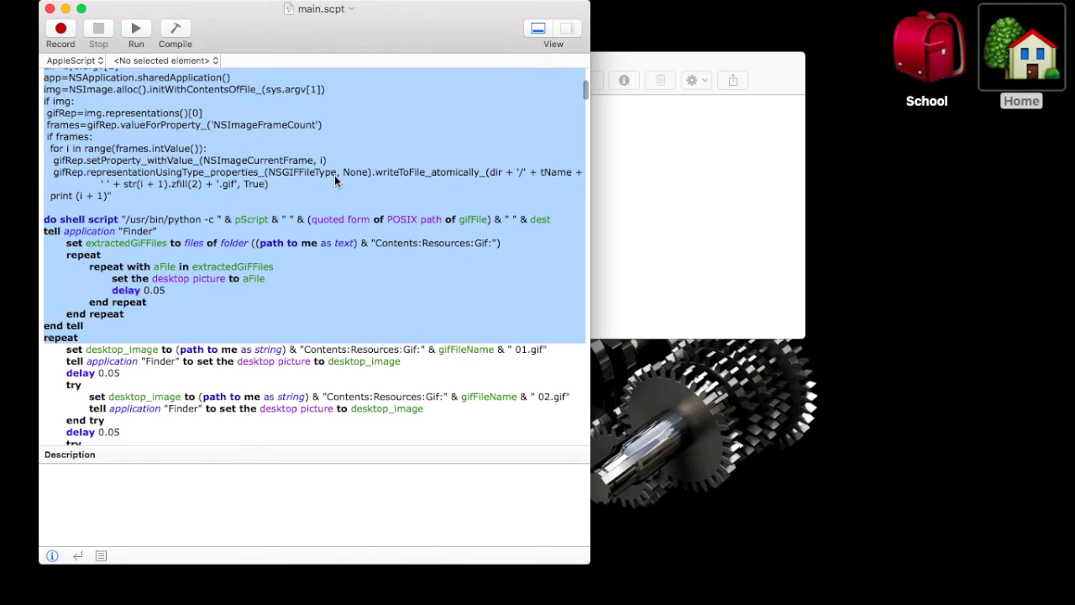
scroll(335, 181, "down", 15)
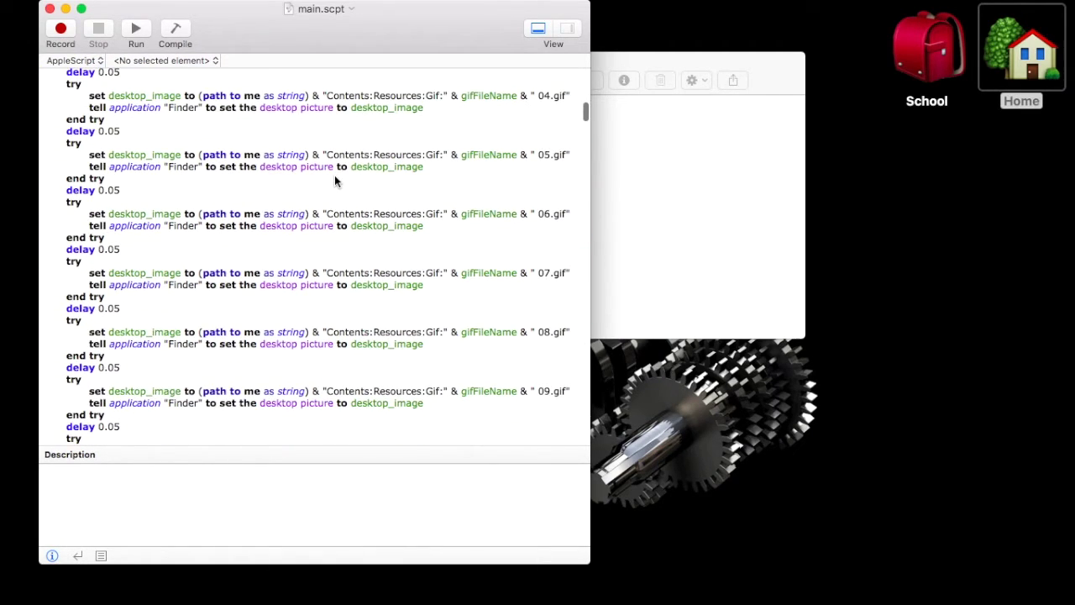
scroll(334, 181, "down", 20)
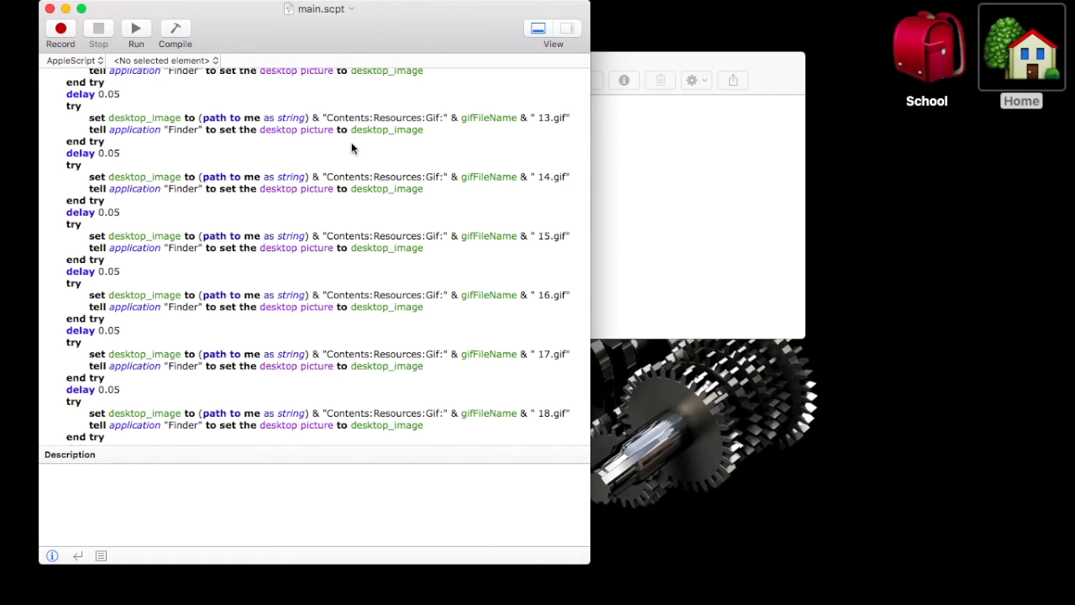
scroll(351, 148, "down", 15)
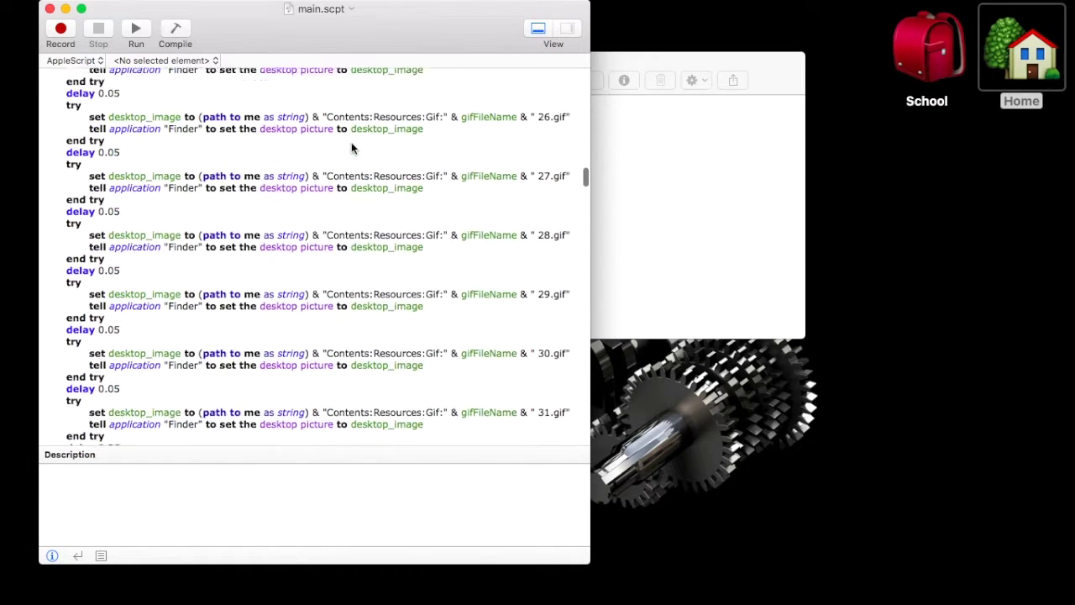
scroll(351, 148, "down", 20)
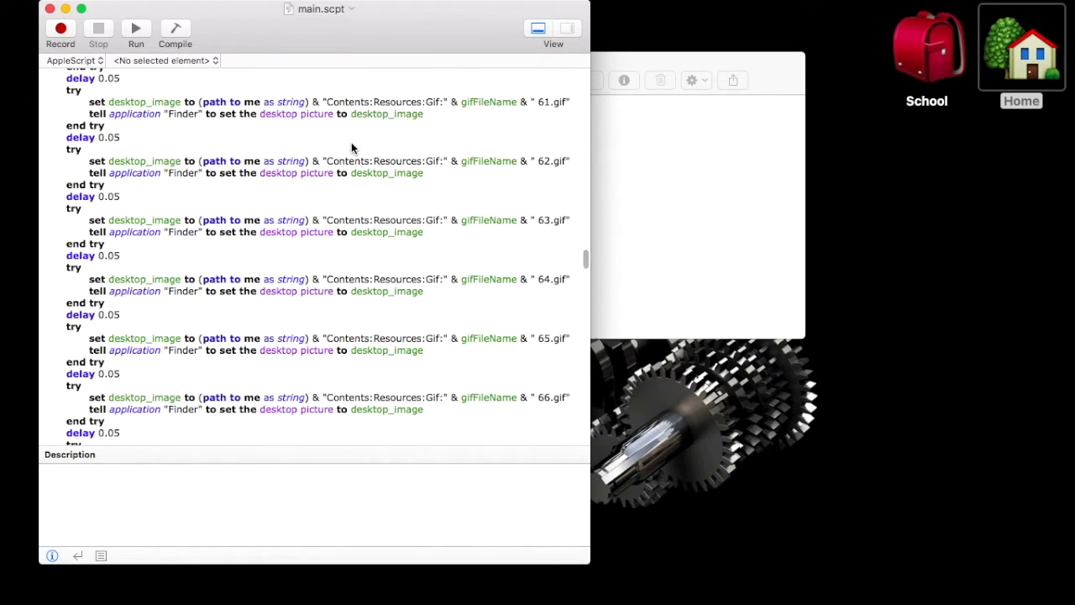
scroll(351, 148, "down", 20)
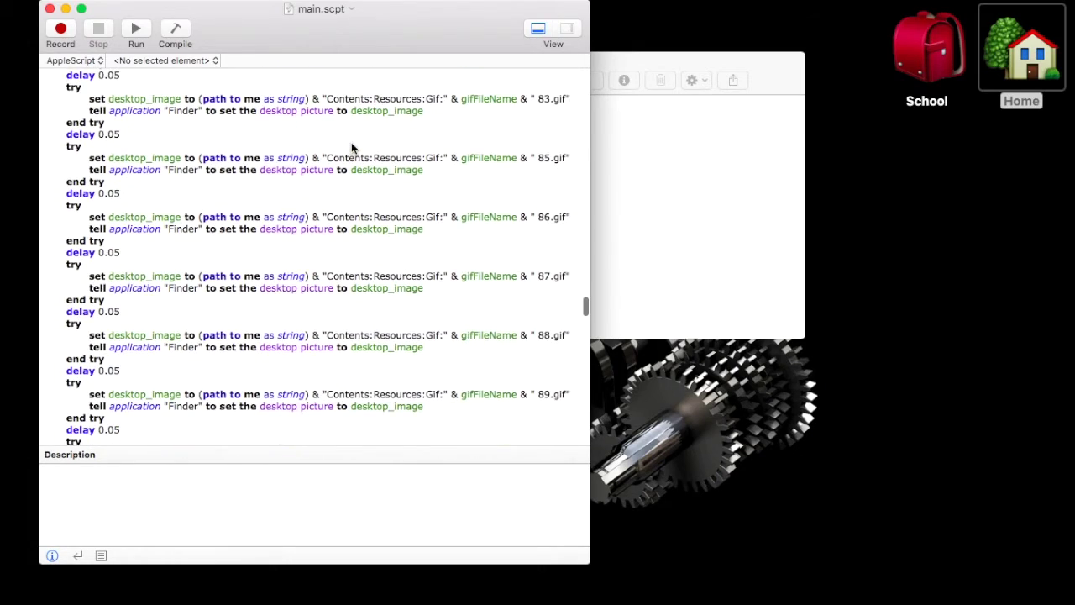
scroll(351, 148, "down", 10)
scroll(351, 142, "down", 10)
scroll(351, 142, "up", 20)
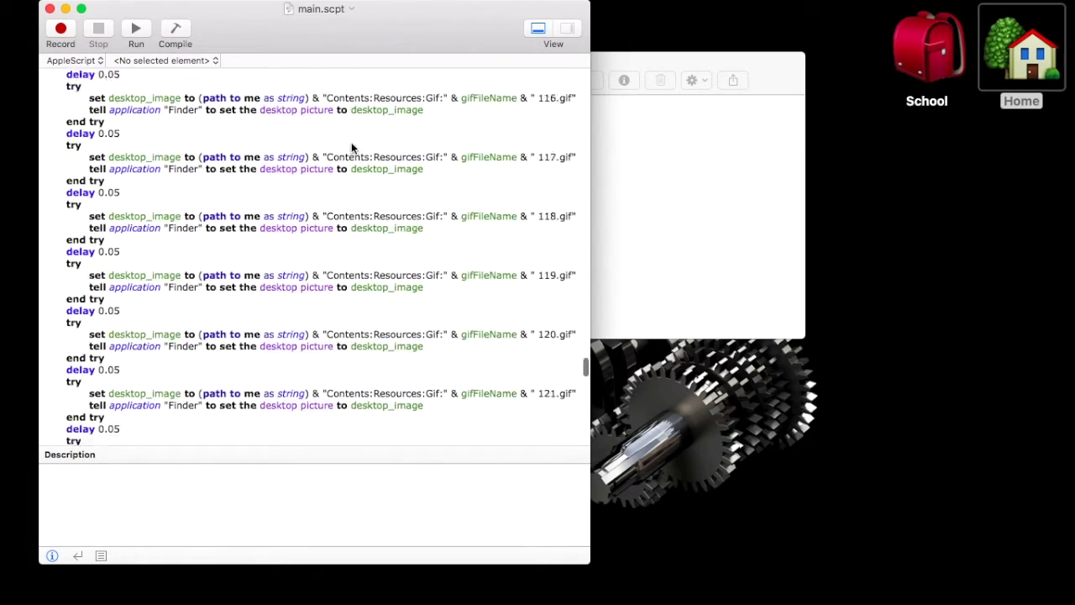
left_click(415, 266, "shift")
scroll(415, 265, "down", 3)
left_click(422, 269)
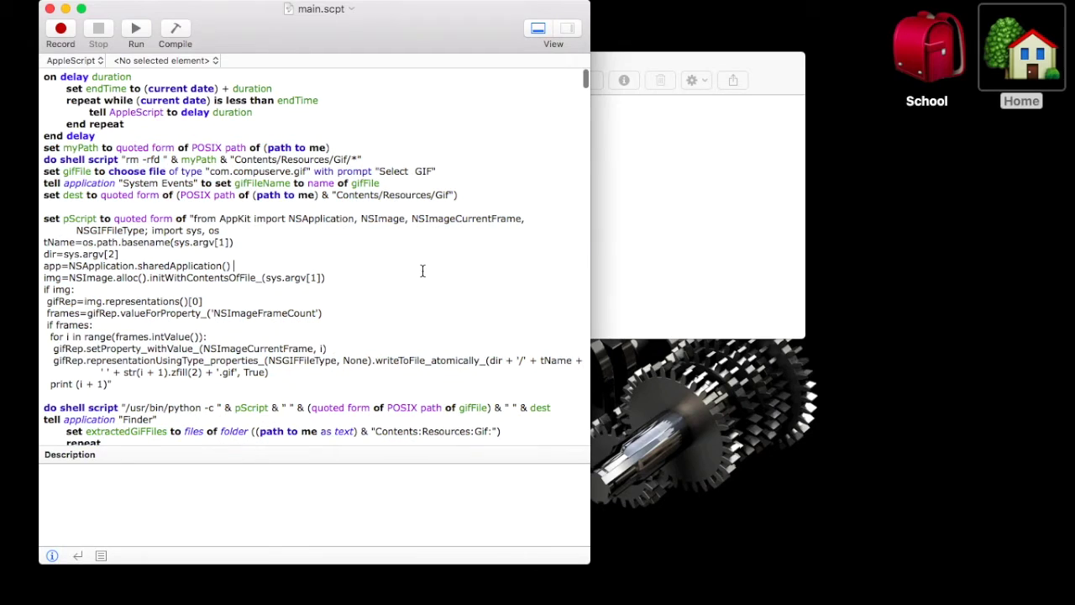